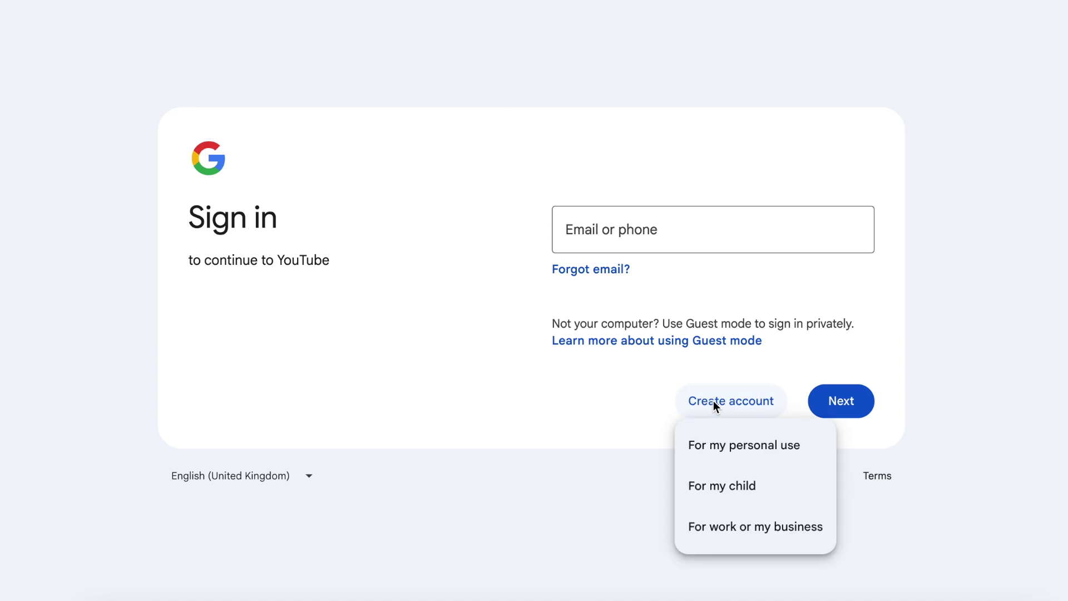
Step: Choose to create a Google account for personal use, and open YouTube Studio for the signed-in channel
left_click(725, 445)
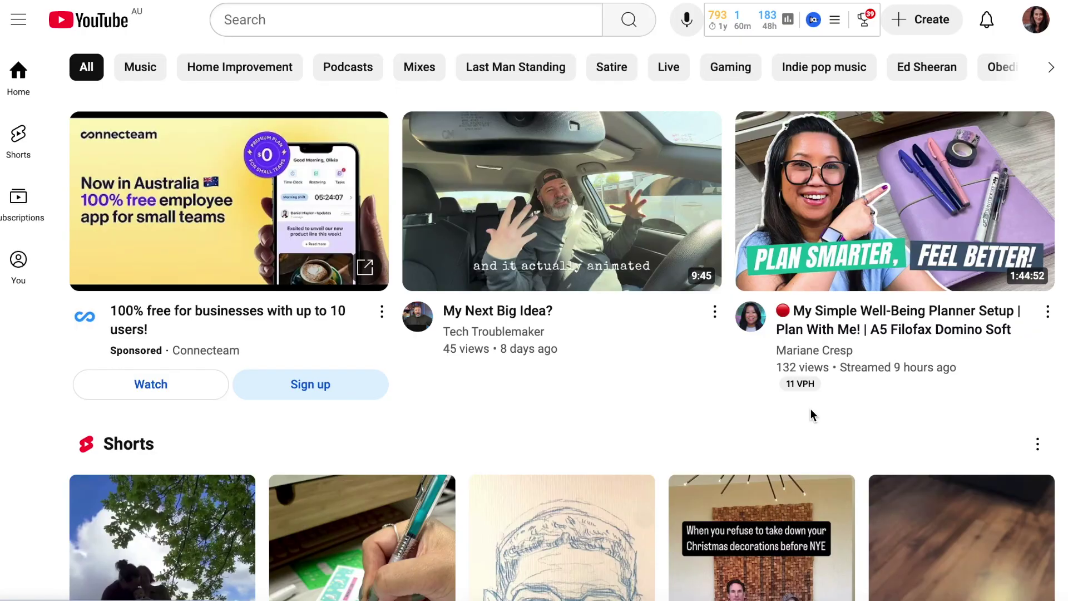
left_click(1036, 22)
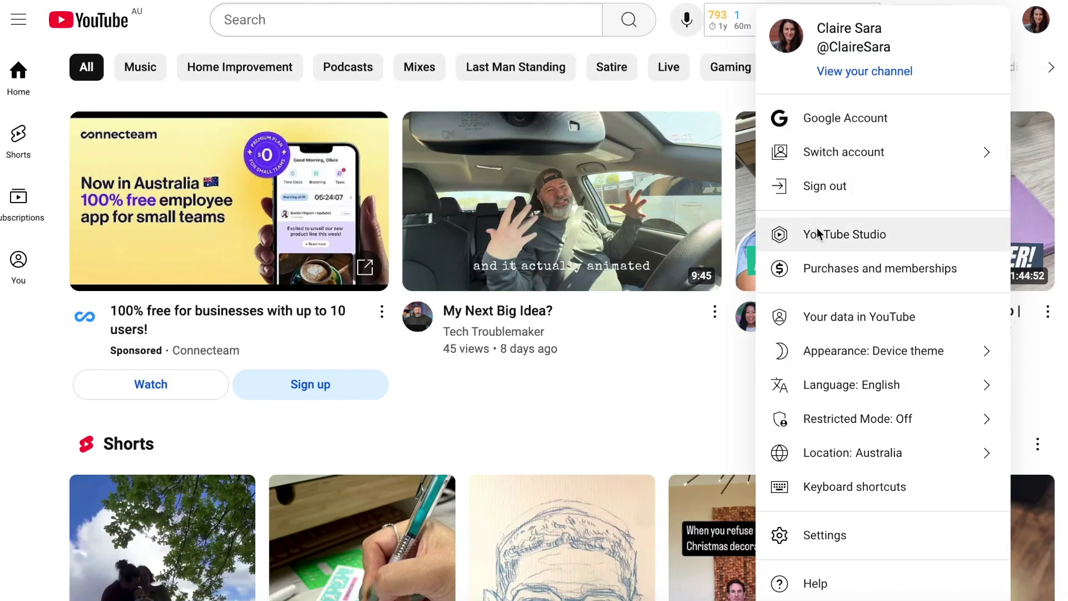
left_click(860, 238)
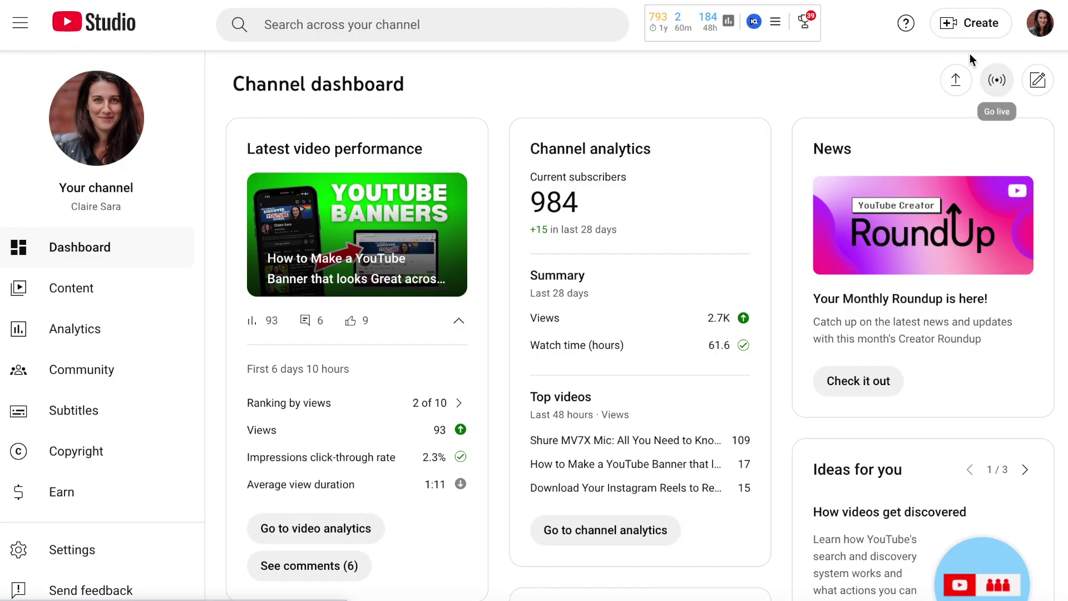
Step: Upload IMG_5728.MOV from the Downloads folder and title the video "Specific and Captivating Video Title"
left_click(979, 23)
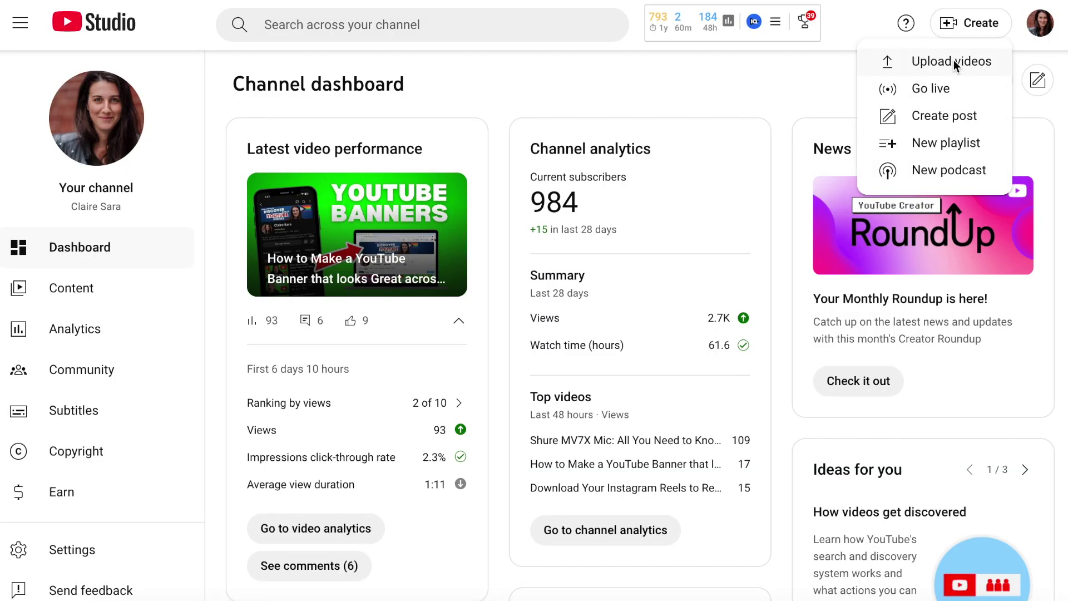
left_click(954, 61)
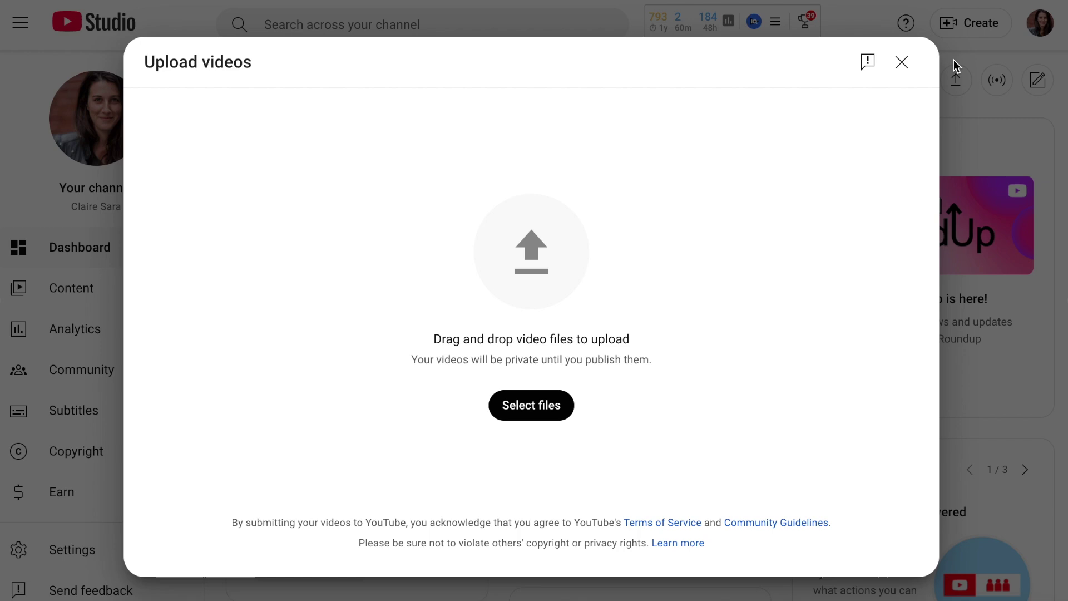
left_click(536, 407)
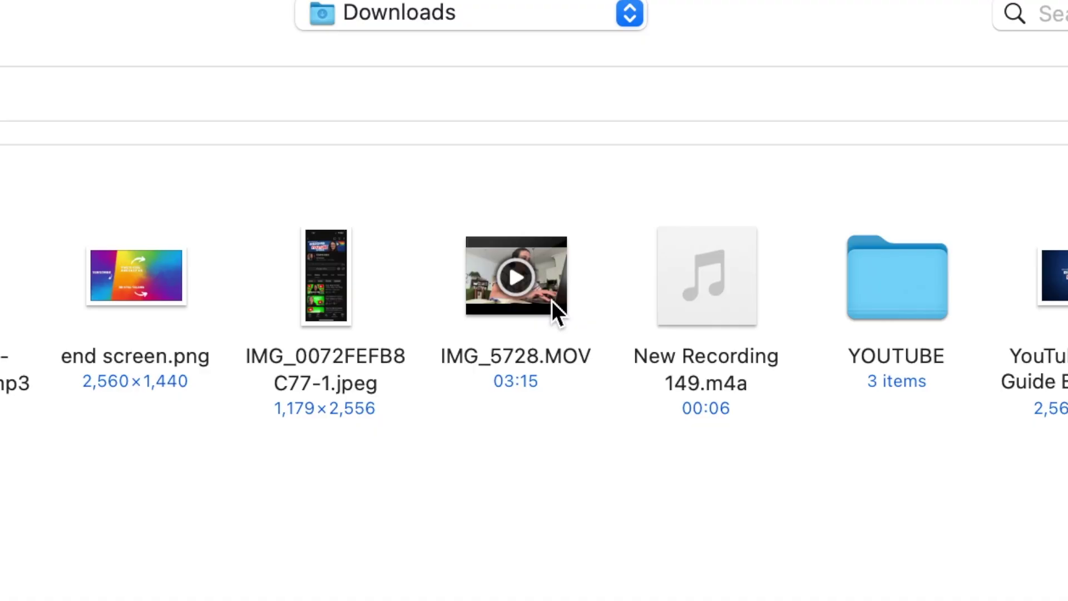
double_click(551, 301)
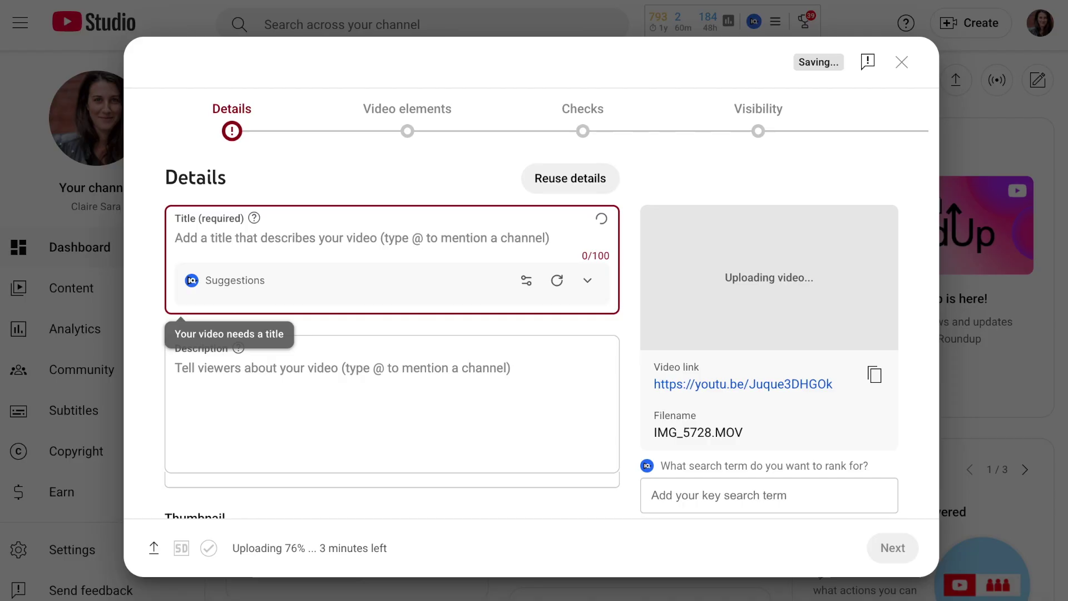
type("Specific and Captivating Vid")
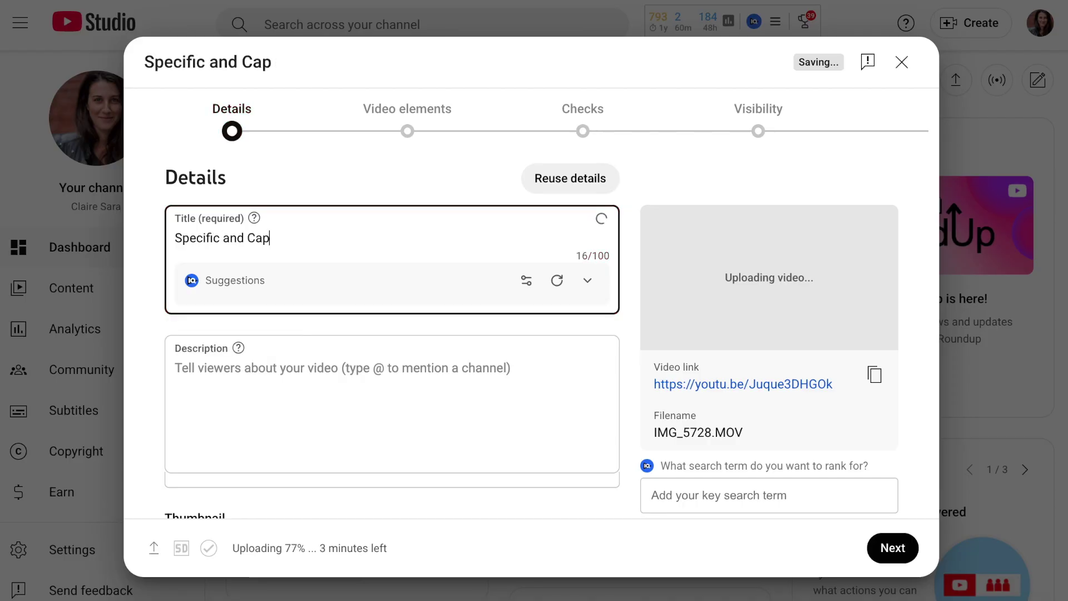
type("eo Title")
Step: Begin description: "Here is some more interesting information that is all about what the video is about with extra bits and pieces that are mentioned in the video."
left_click(343, 415)
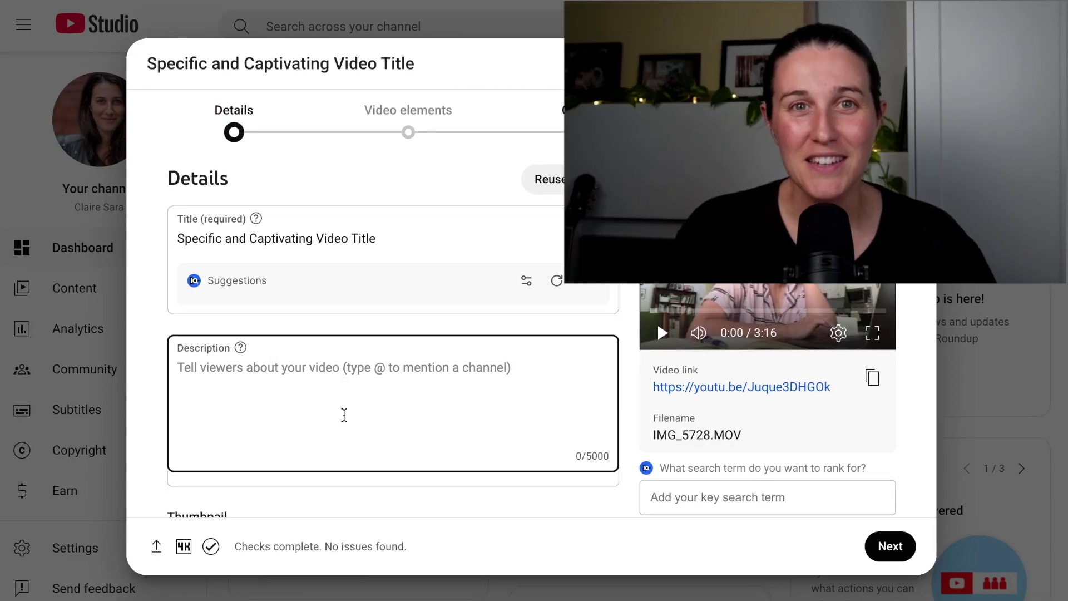
type("Here is some more interesting information that ")
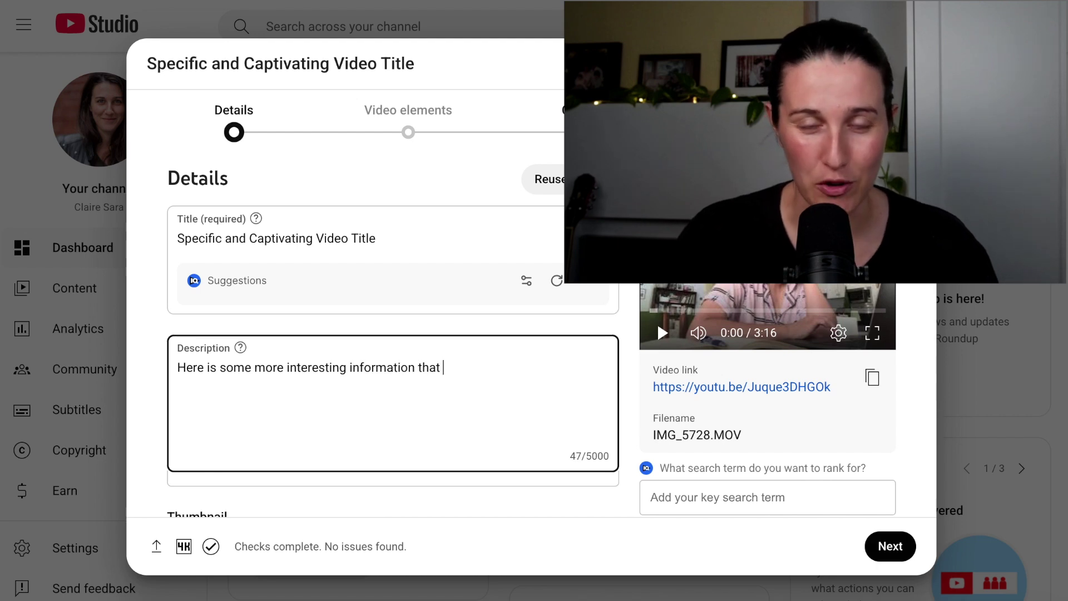
type("is all about what the video is about with extra bits and pi")
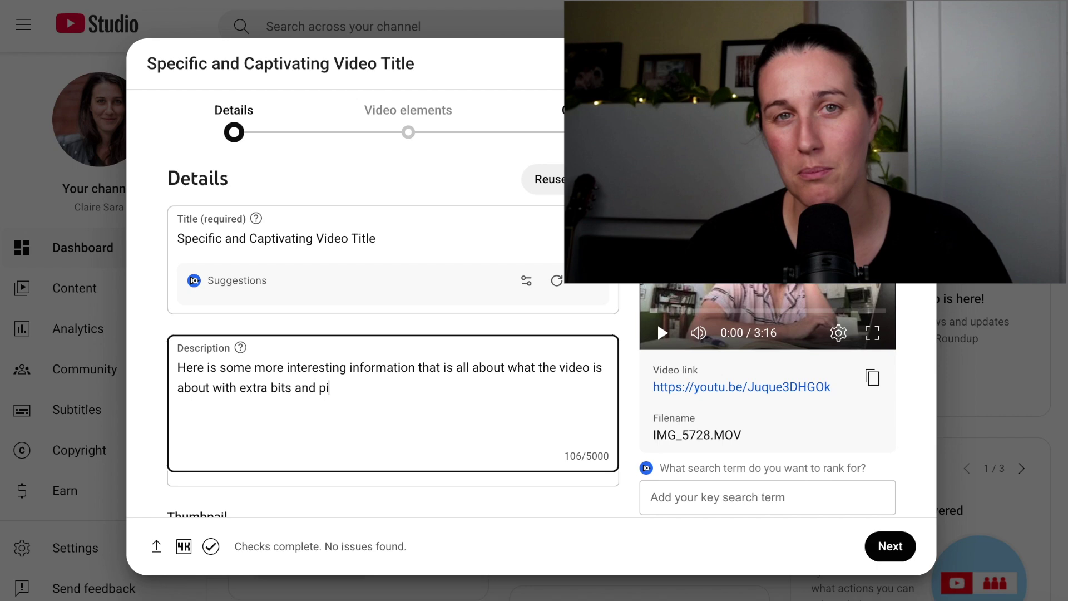
type("eces that are mentioned in the video. Links, et")
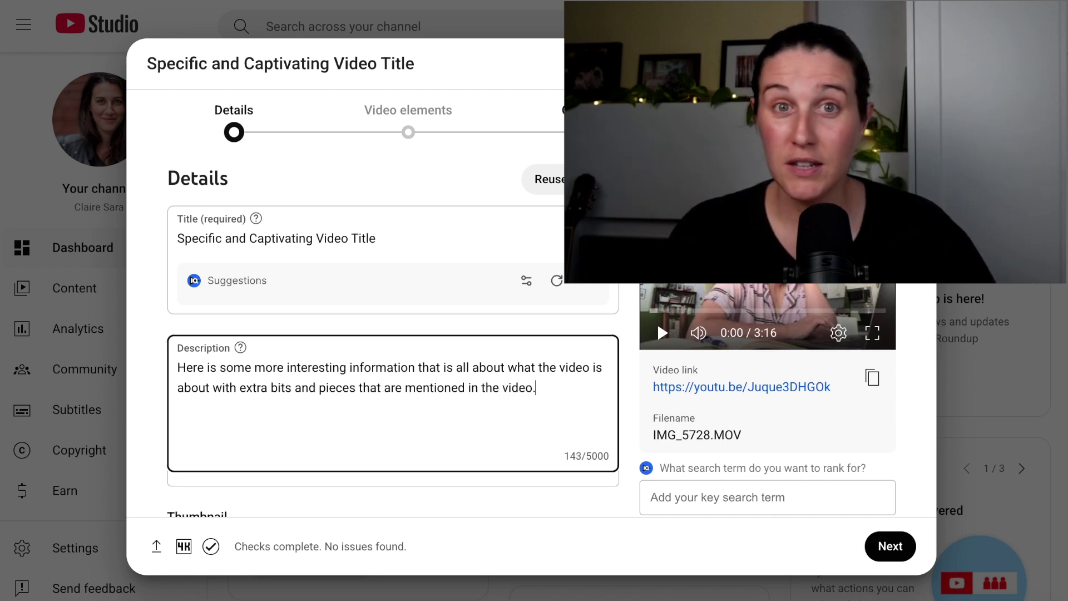
Step: Continue the description with "Links, other videos, etc etc etc. Oh and contact details, other ways folks can get in touch and find you."
key("BackSpace")
key("BackSpace")
type("other videos, e")
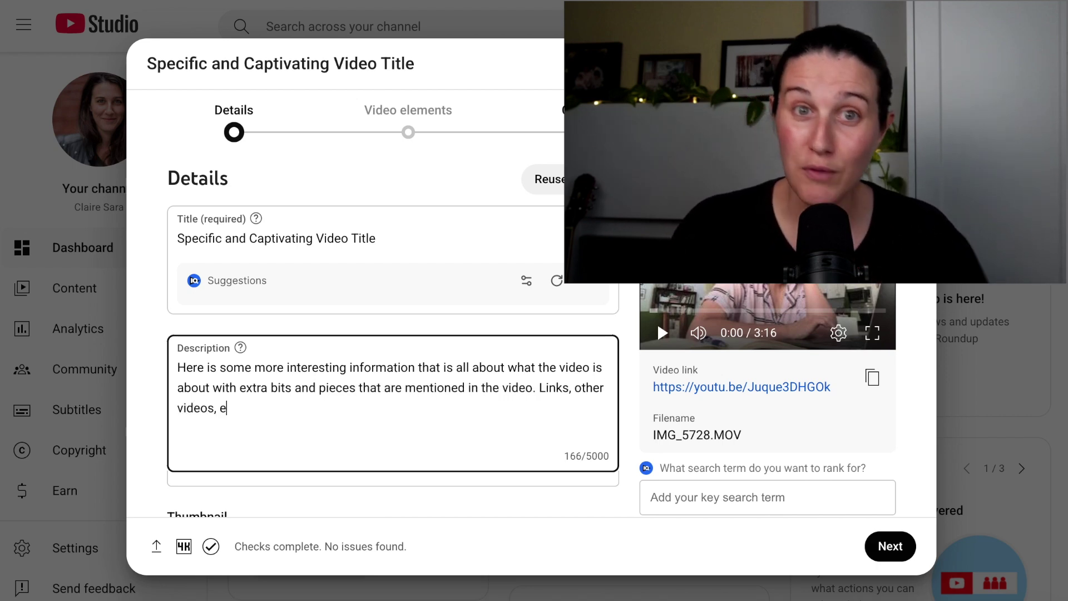
type("tc etc etc. Oh and contact details")
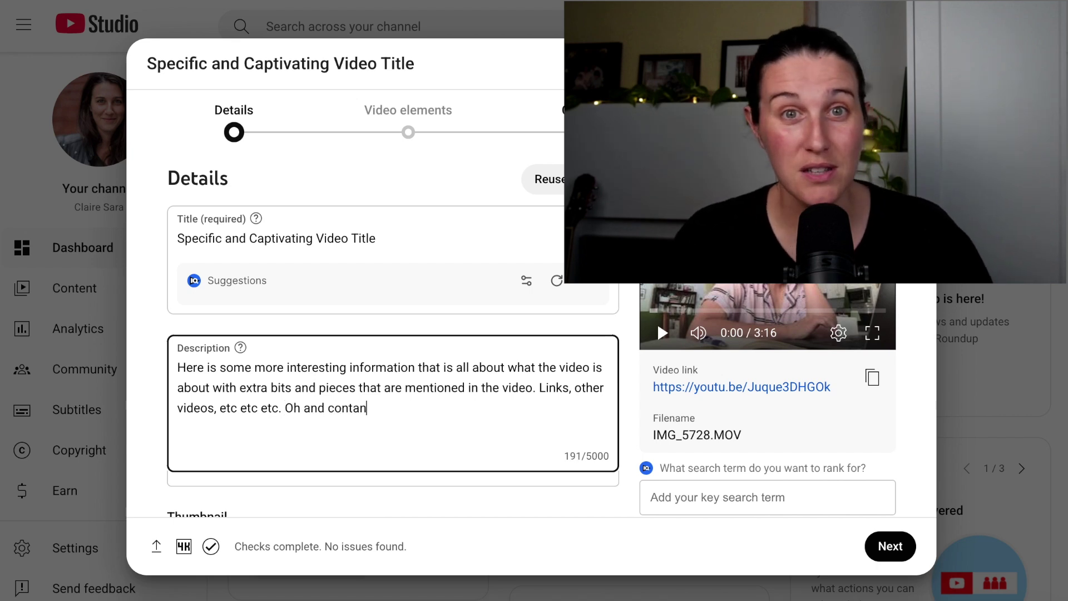
key("BackSpace")
key("BackSpace")
key("BackSpace")
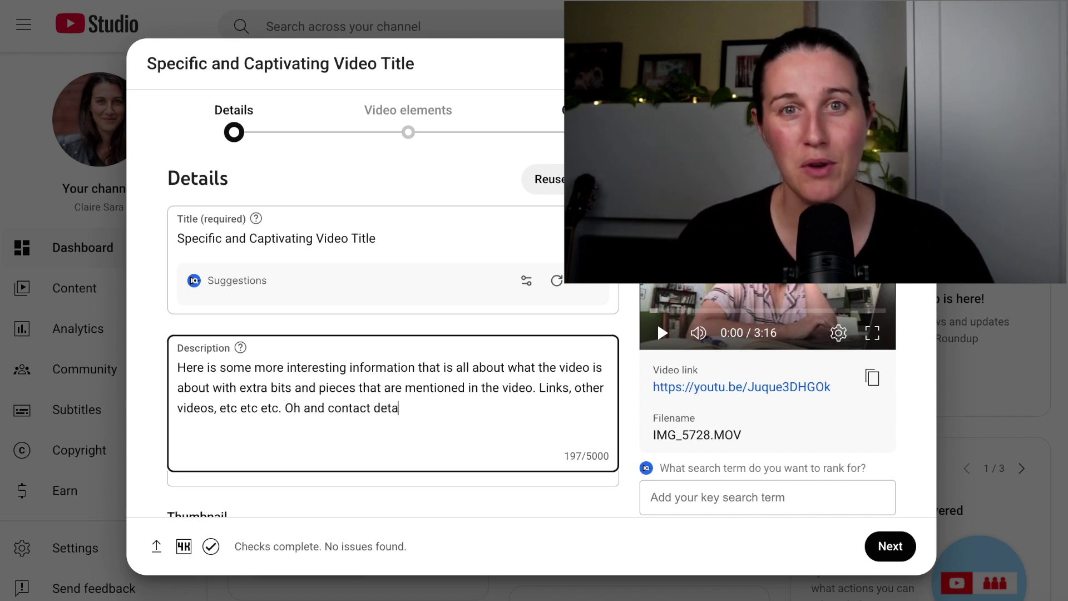
type("etails, other ways folks can get in ")
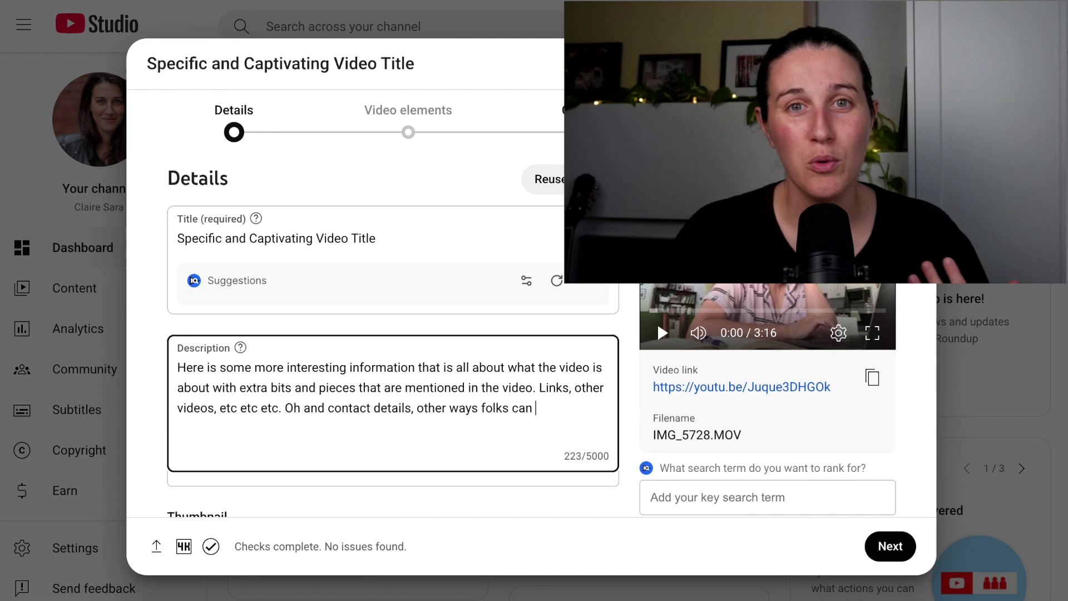
type("touch and find you.")
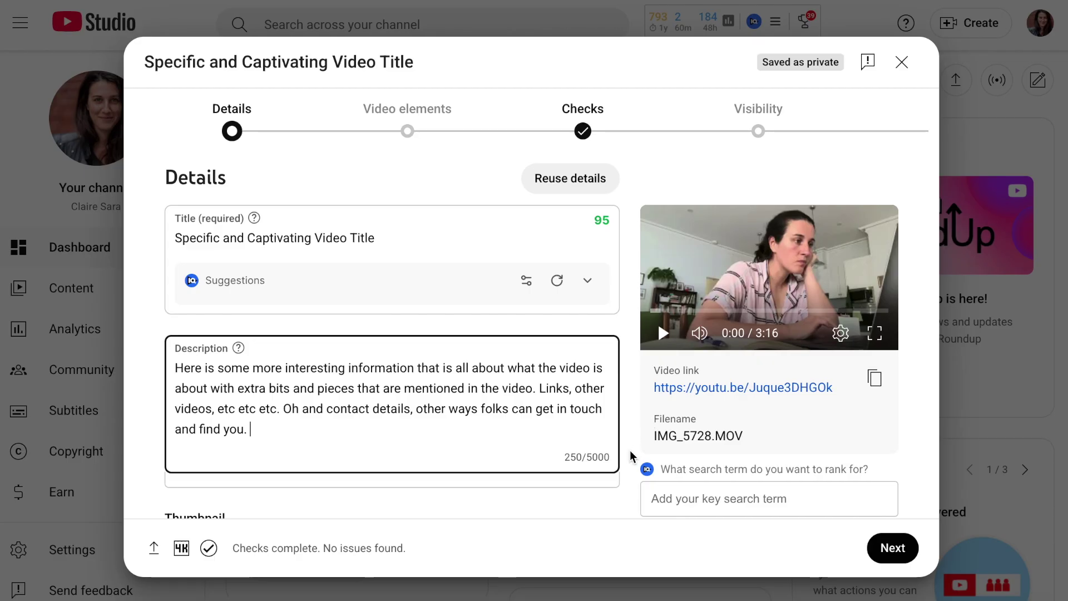
Step: Set up a Test & compare thumbnail experiment for the video using the images 9.jpg, 11.jpg and 12.jpg
scroll(631, 454, "down", 5)
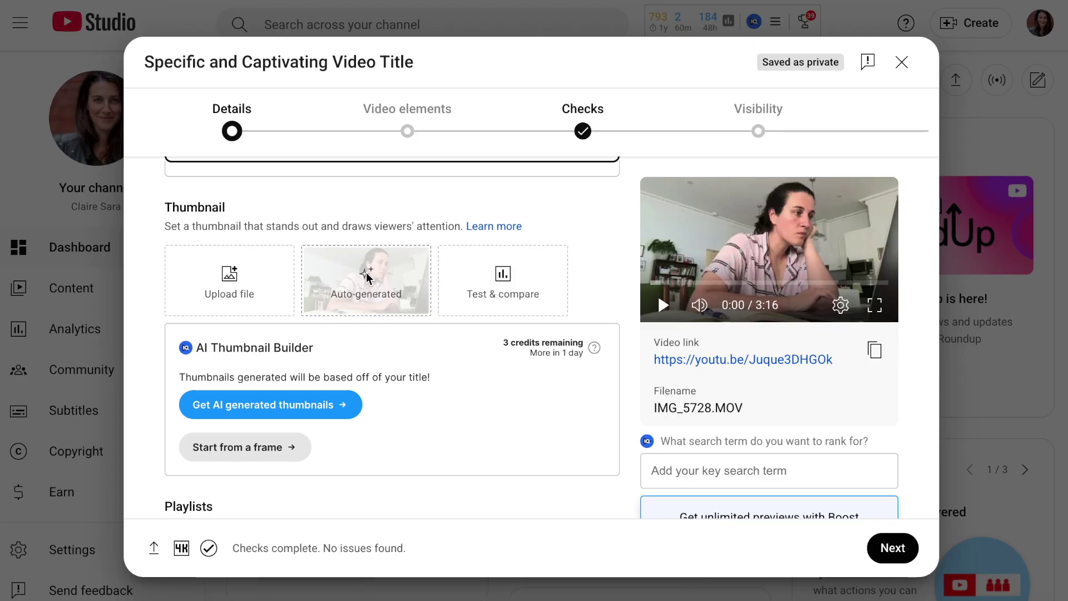
left_click(367, 276)
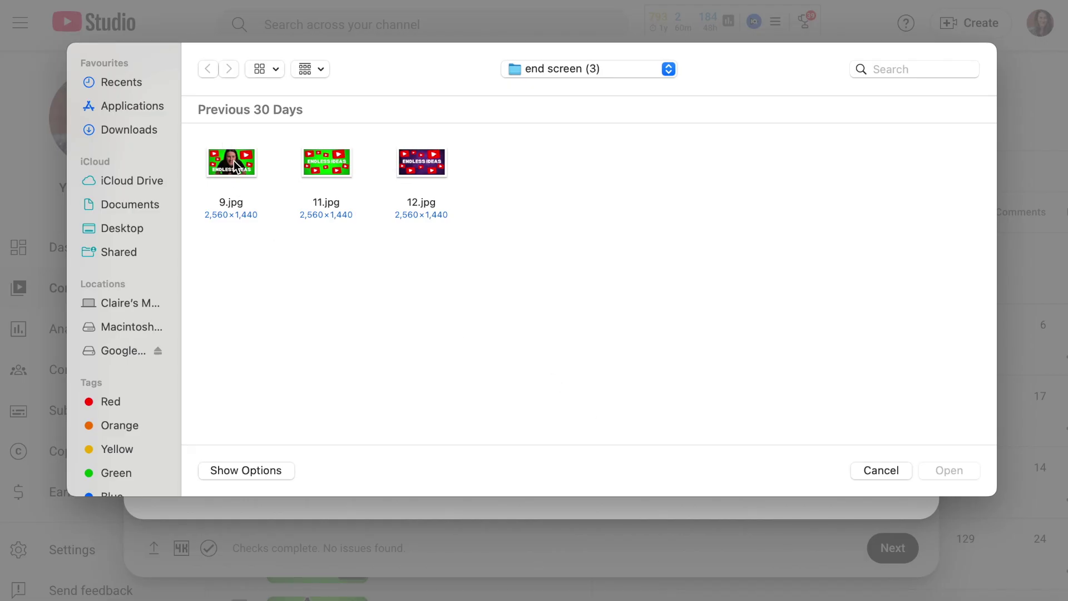
double_click(232, 162)
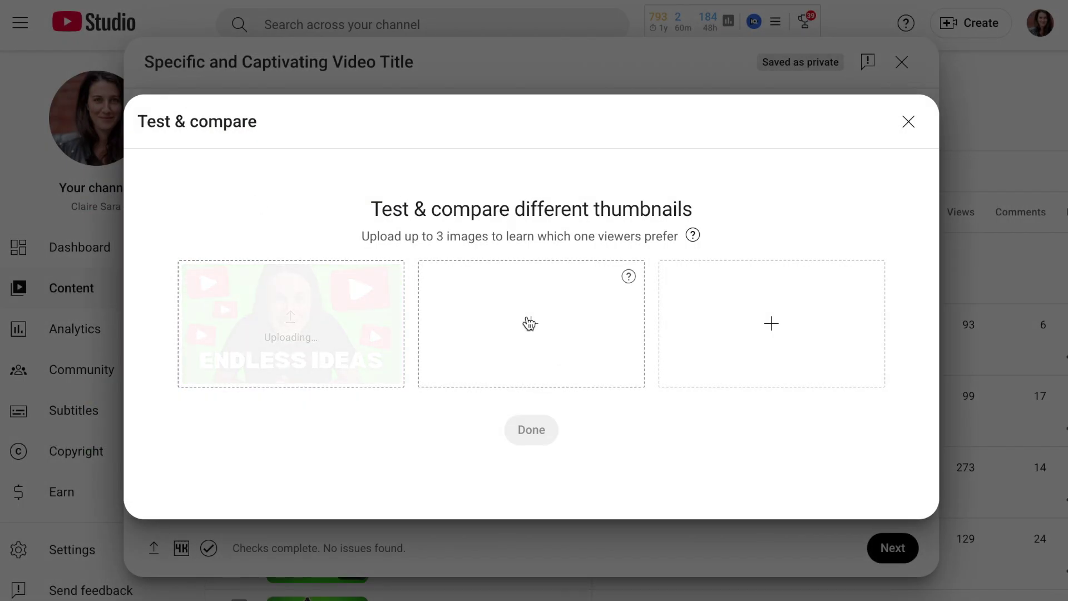
left_click(528, 321)
double_click(355, 162)
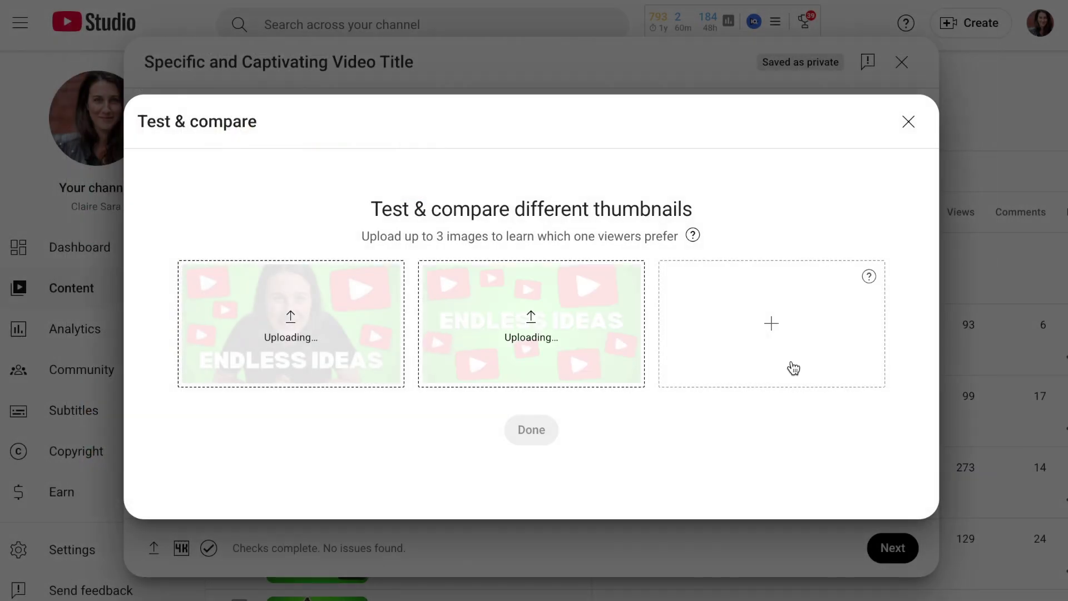
left_click(775, 332)
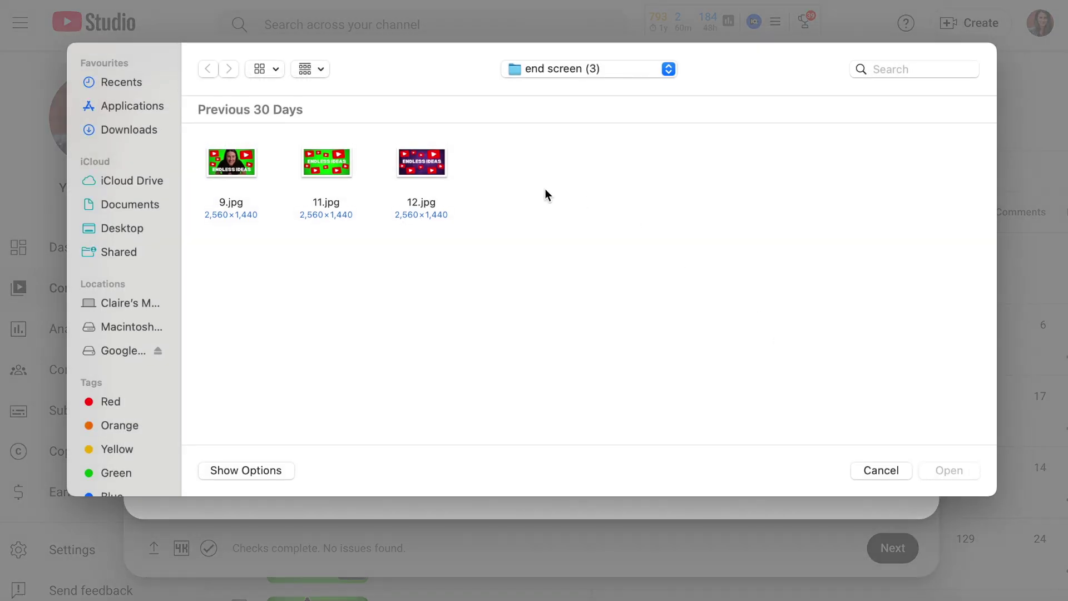
double_click(437, 171)
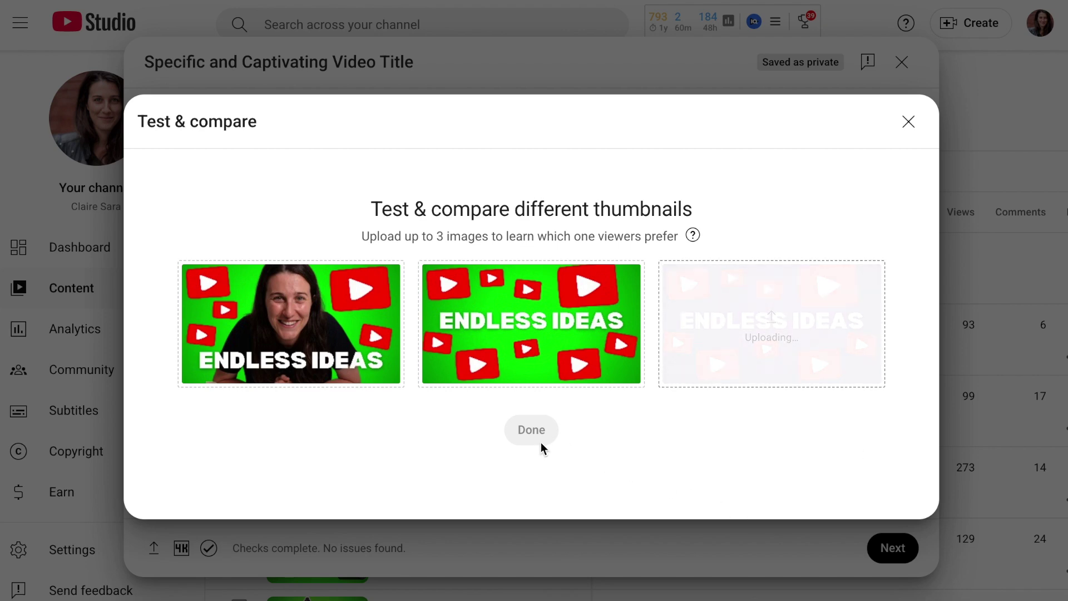
left_click(542, 436)
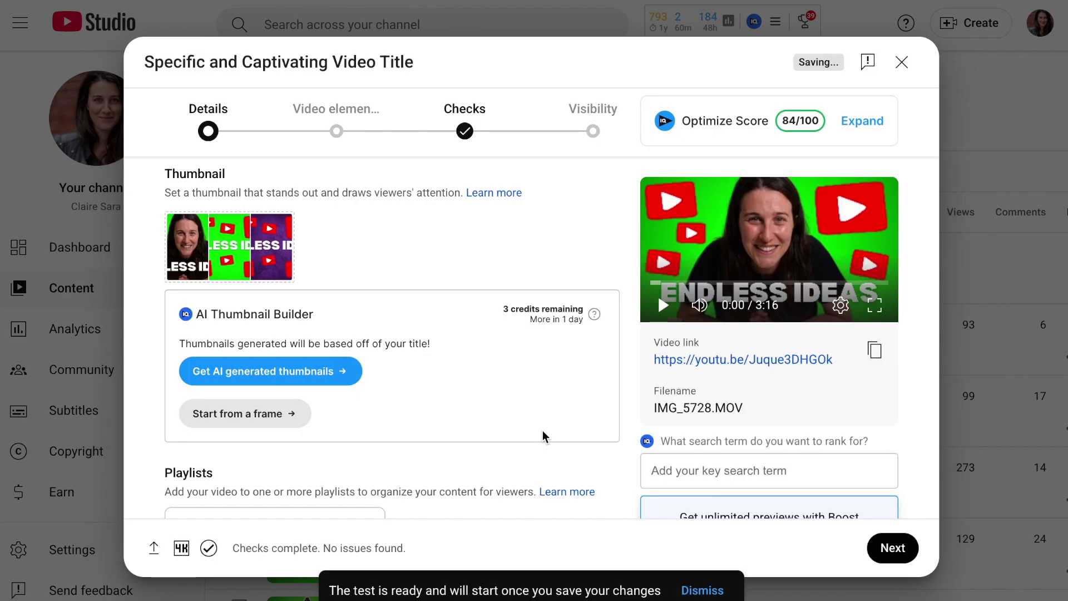
Step: Expand the advanced age restriction options under Audience and choose not to restrict the video to viewers over 18 only
scroll(610, 500, "down", 5)
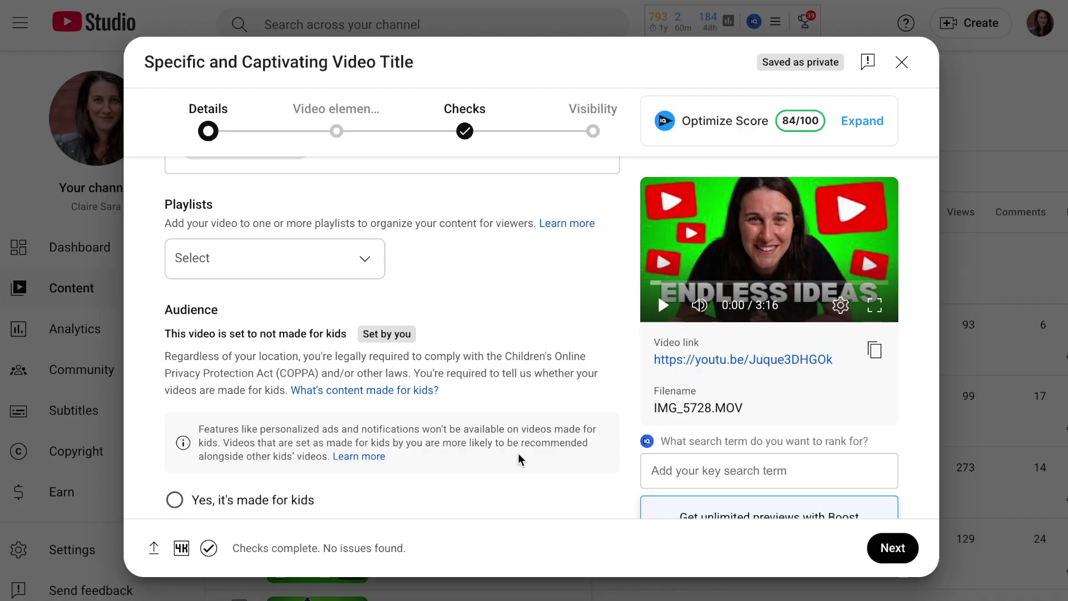
scroll(517, 455, "down", 3)
scroll(517, 456, "up", 1)
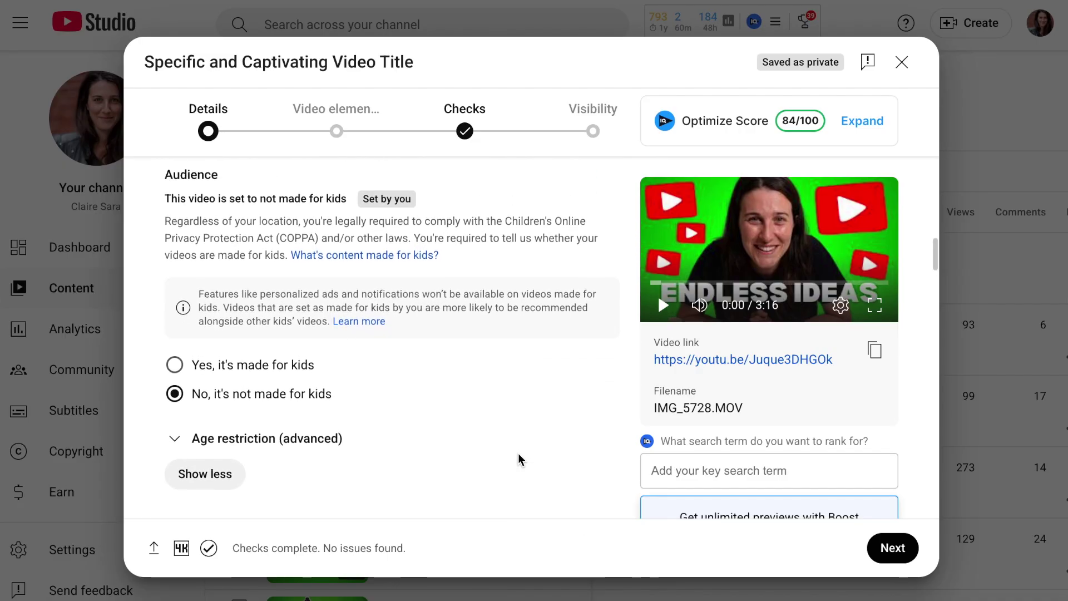
scroll(519, 459, "up", 1)
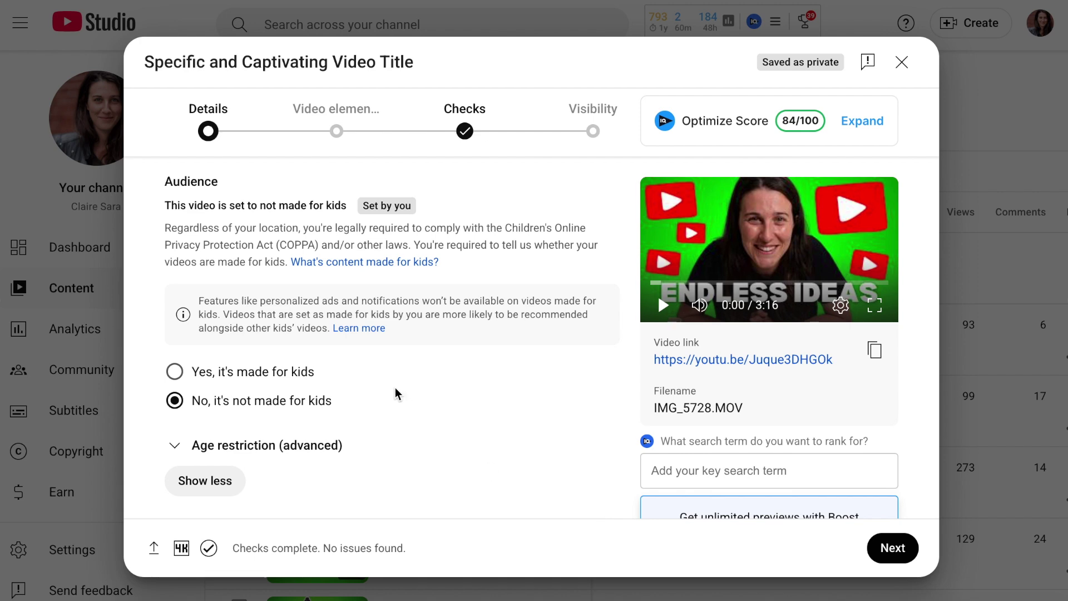
scroll(398, 393, "down", 3)
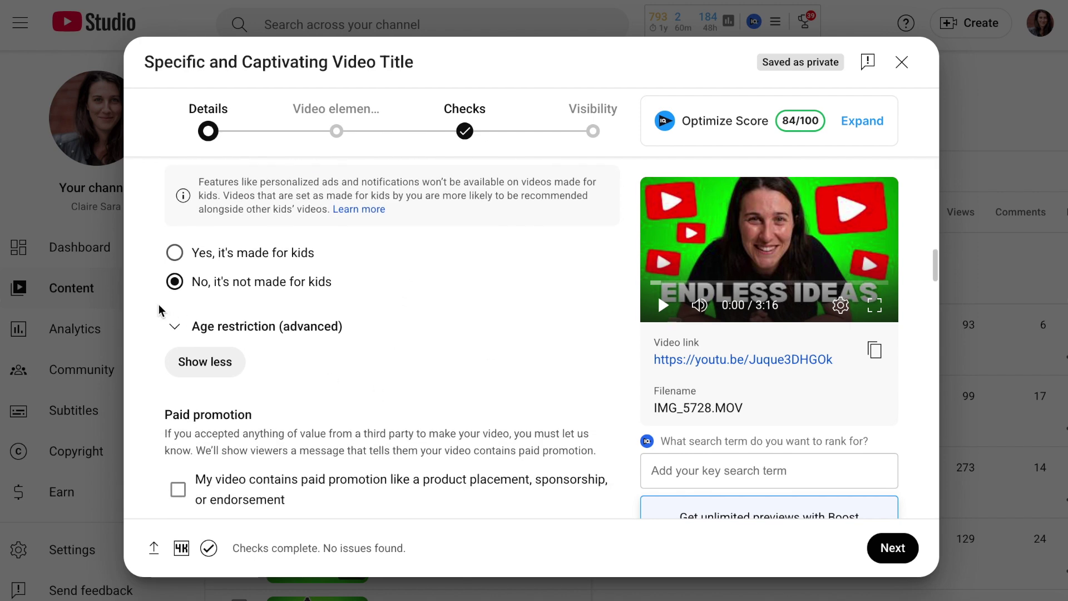
left_click(176, 329)
scroll(484, 490, "down", 1)
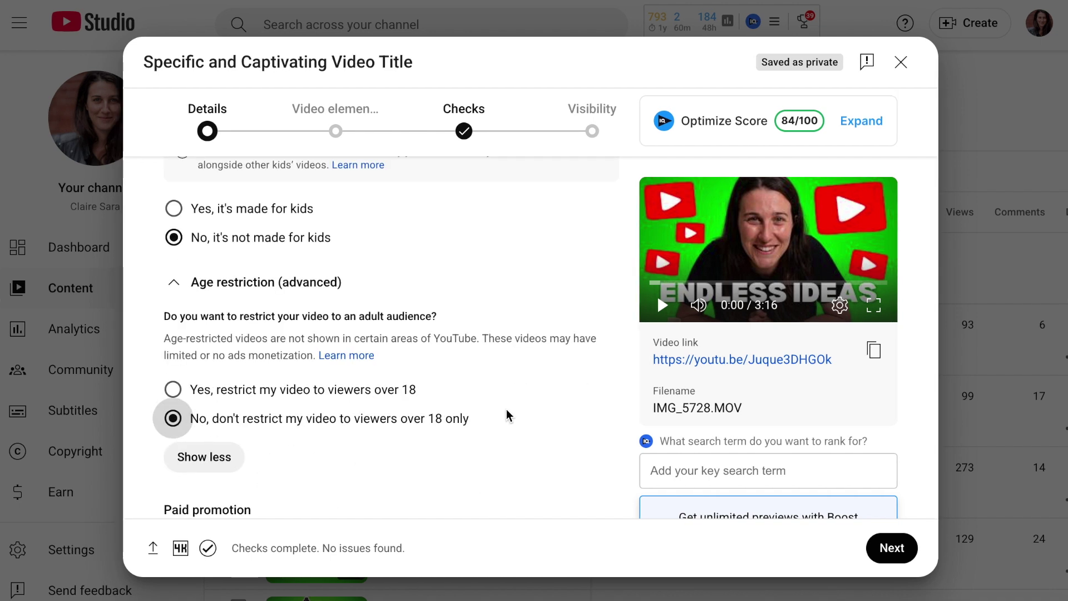
Step: Answer No to the Altered content question in the video details
scroll(508, 415, "down", 4)
scroll(507, 415, "down", 1)
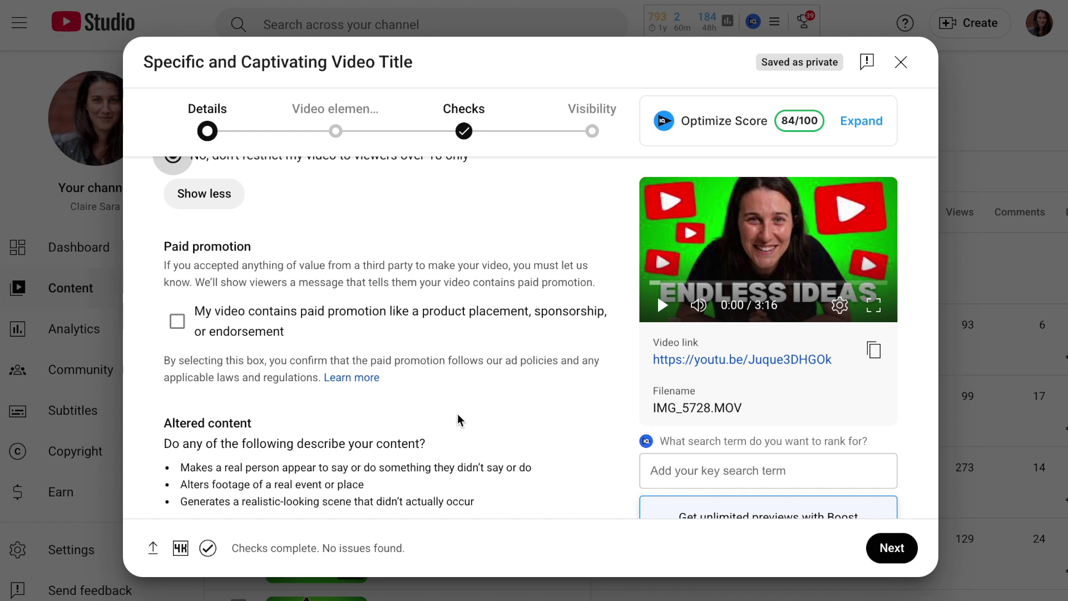
scroll(515, 452, "down", 4)
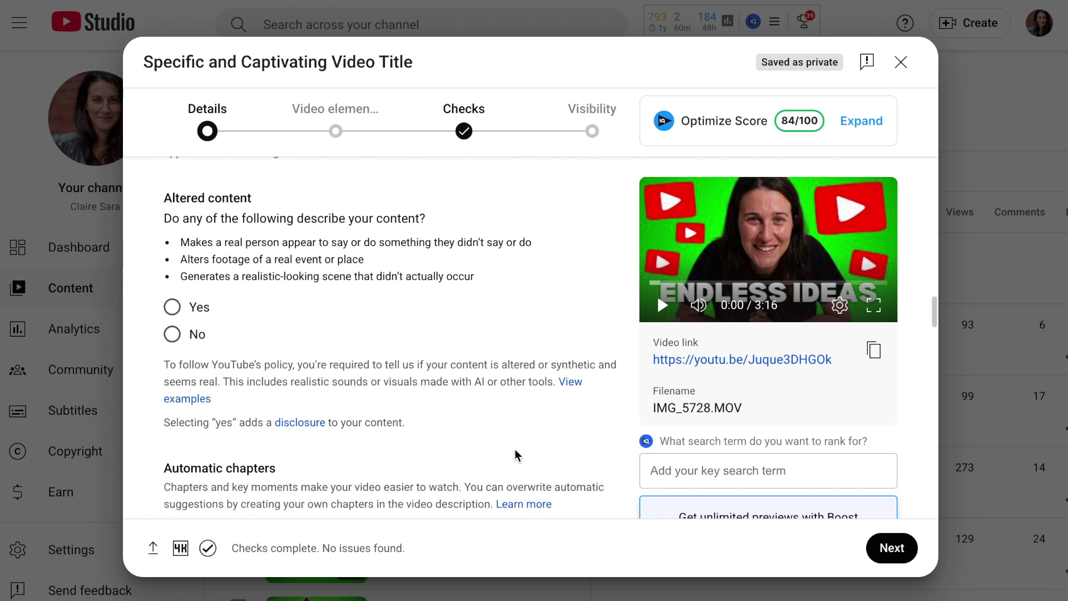
left_click(173, 334)
Step: Turn off automatic places in the video's Featured places setting
scroll(513, 458, "down", 4)
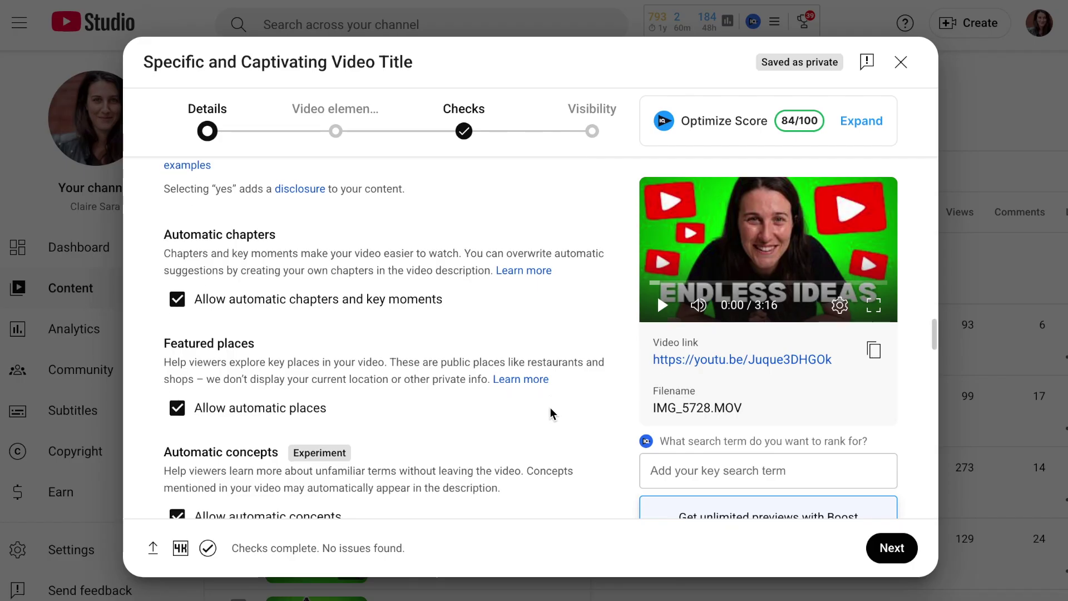
scroll(551, 413, "down", 3)
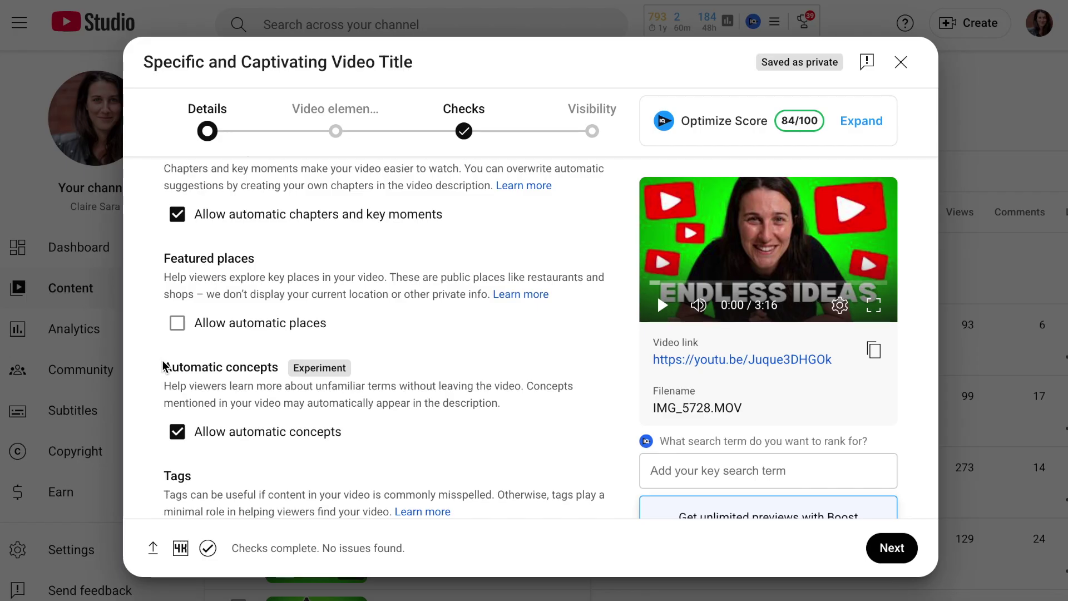
left_click_drag(162, 364, 468, 445)
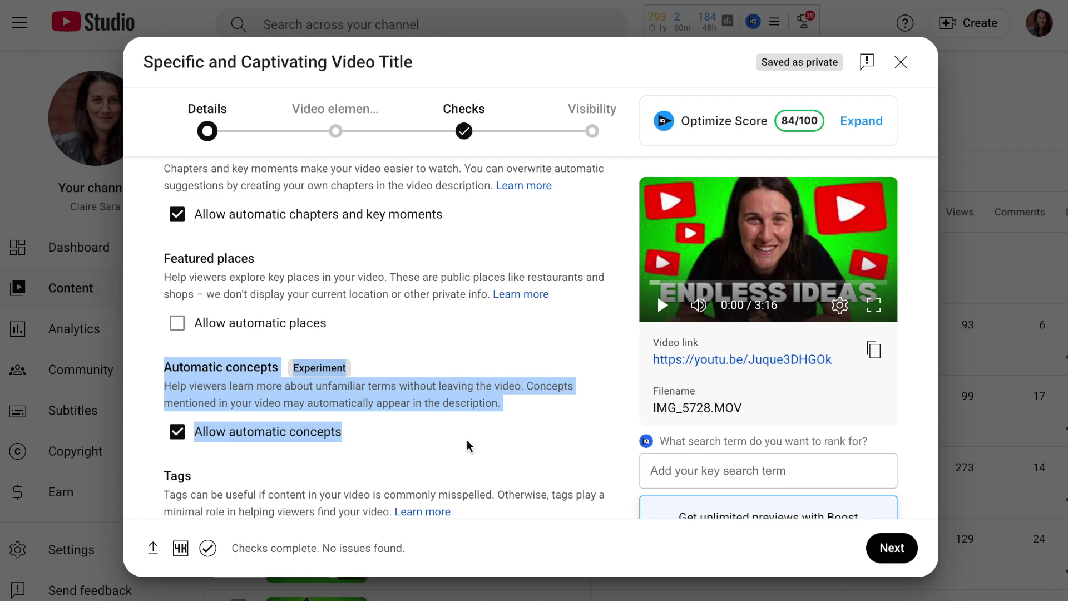
left_click(467, 441)
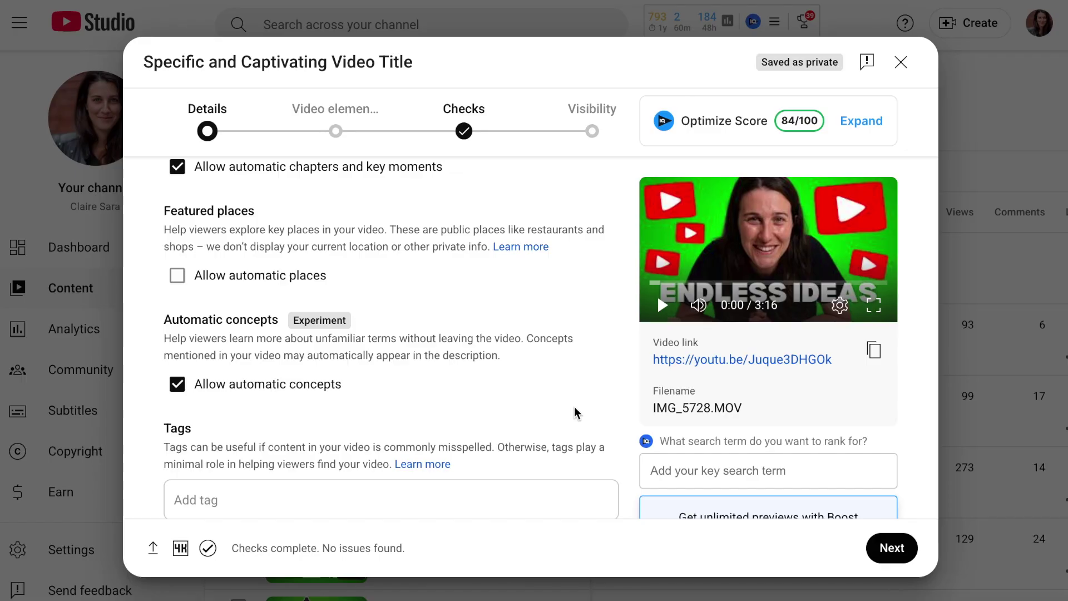
Step: Review the video's Tags section and its language, caption certification, recording date and location settings
scroll(576, 409, "down", 5)
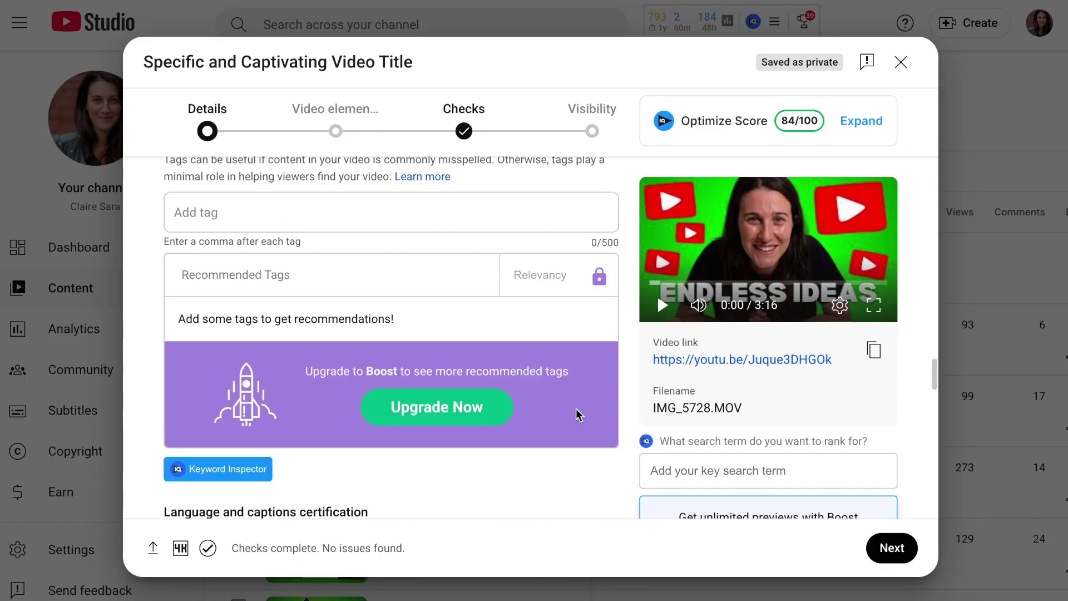
scroll(573, 411, "up", 1)
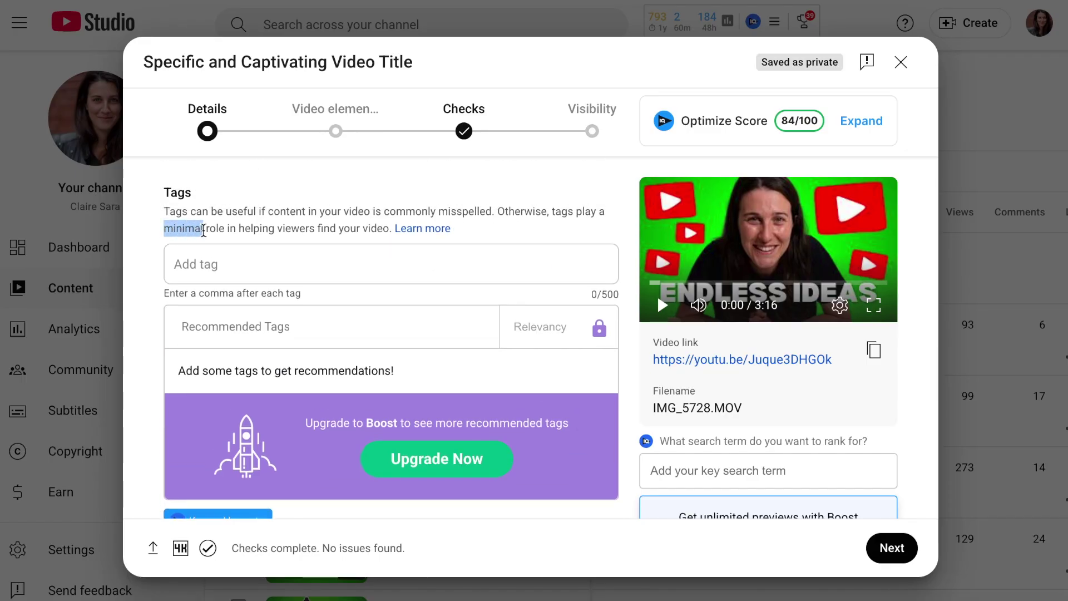
left_click(519, 236)
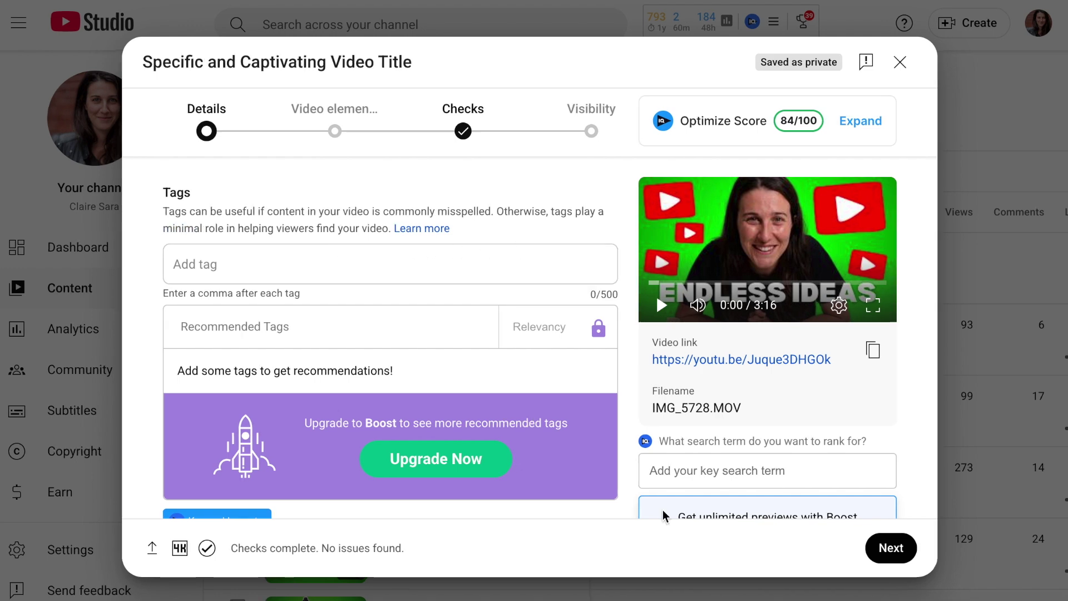
scroll(613, 474, "down", 5)
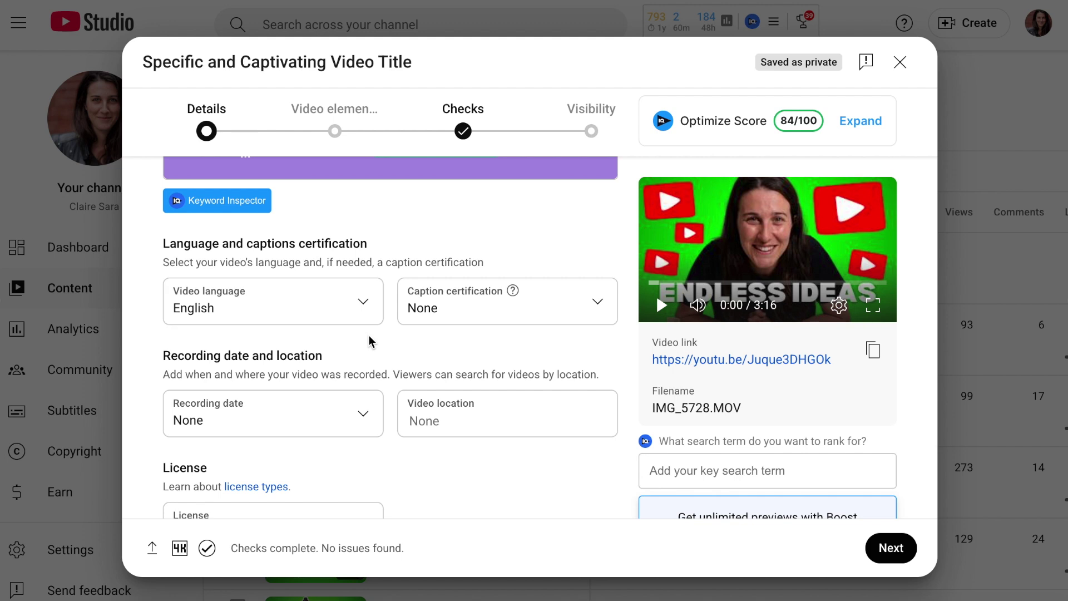
scroll(380, 335, "down", 2)
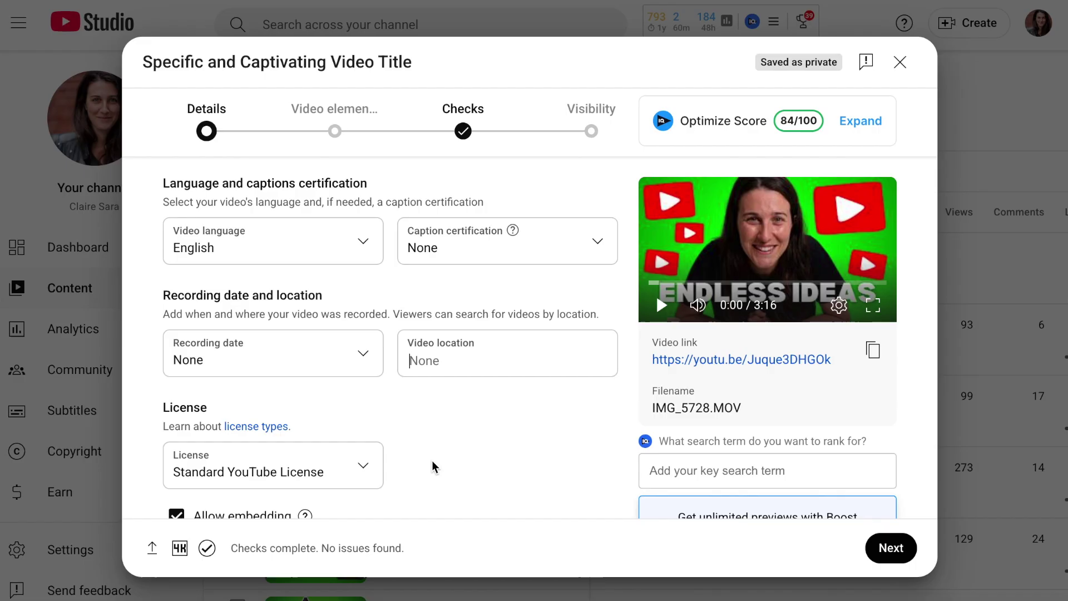
Step: View the available license types for the video and leave Standard YouTube License selected
scroll(425, 485, "down", 3)
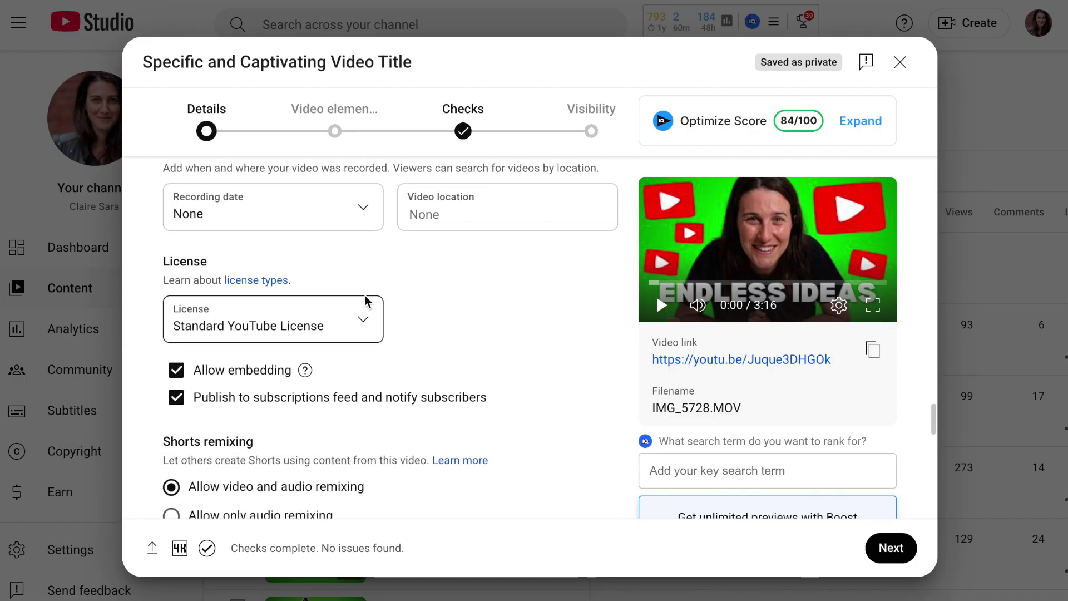
left_click(360, 336)
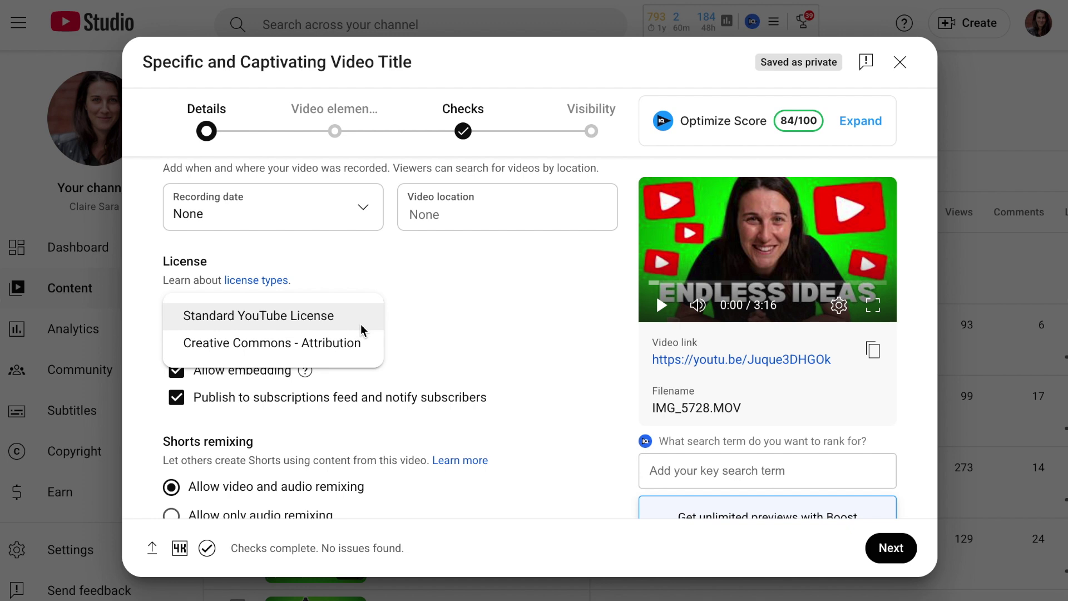
left_click(445, 339)
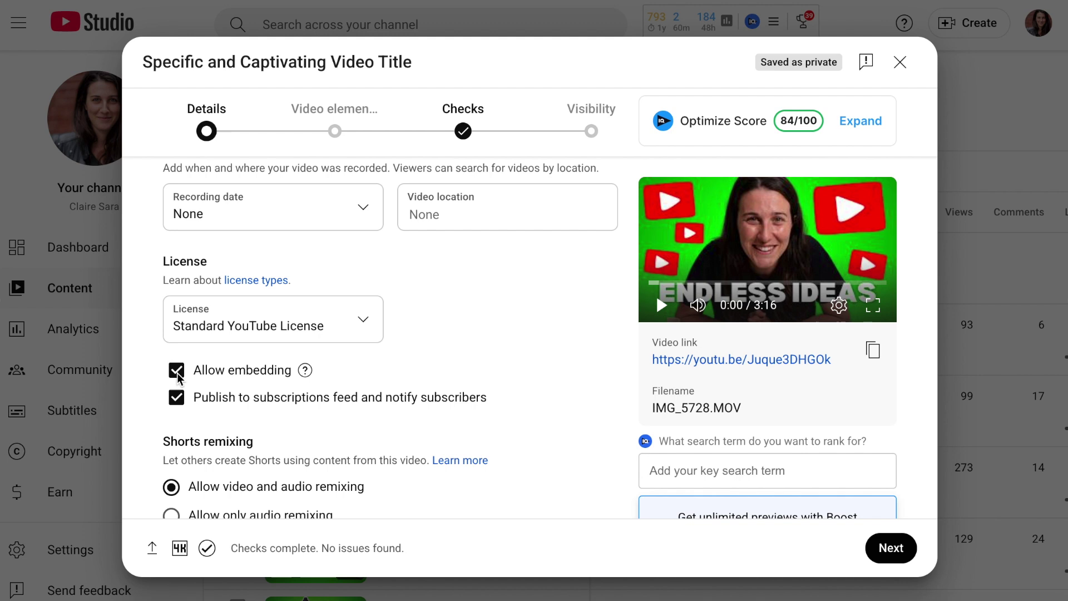
Step: Switch Allow embedding off and back on, keeping the option to publish to the subscriptions feed and notify subscribers enabled
left_click(176, 370)
left_click(177, 372)
mouse_move(307, 375)
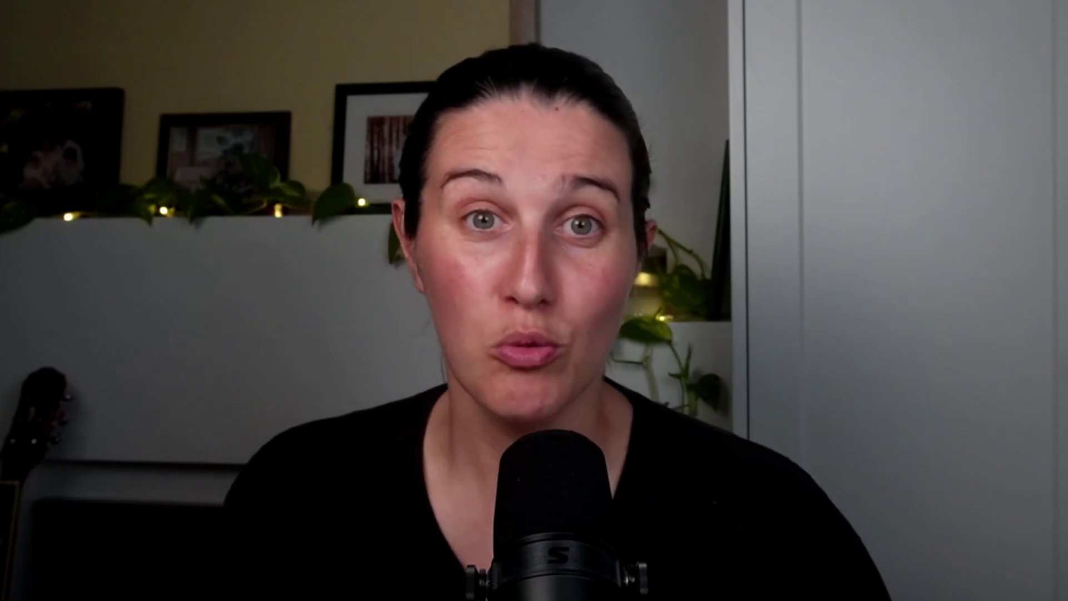
left_click(177, 398)
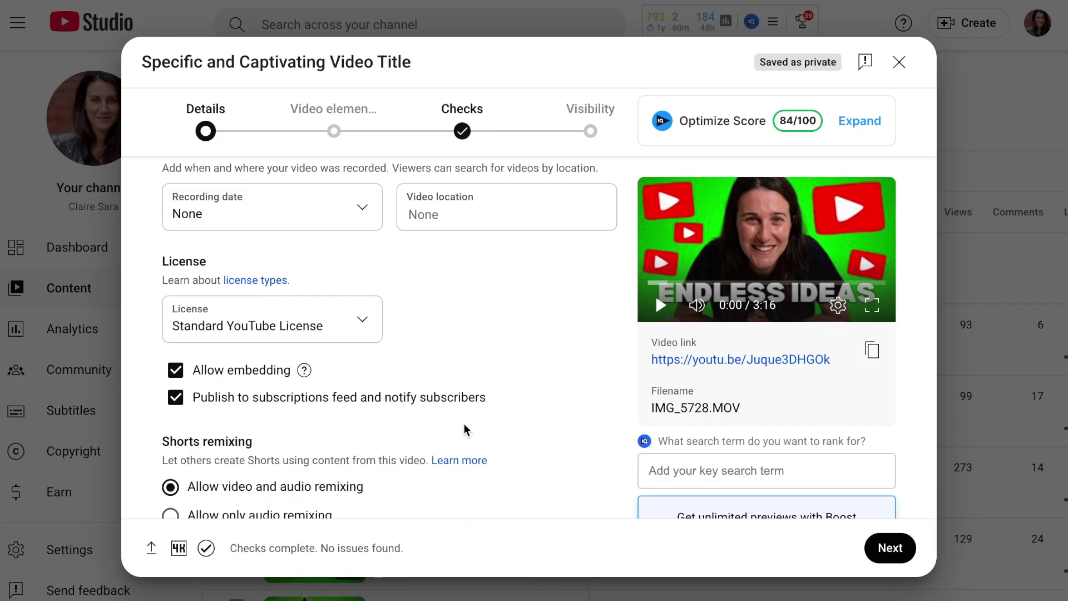
Step: Try the more restrictive Shorts remixing options and return to Allow video and audio remixing
scroll(534, 495, "down", 3)
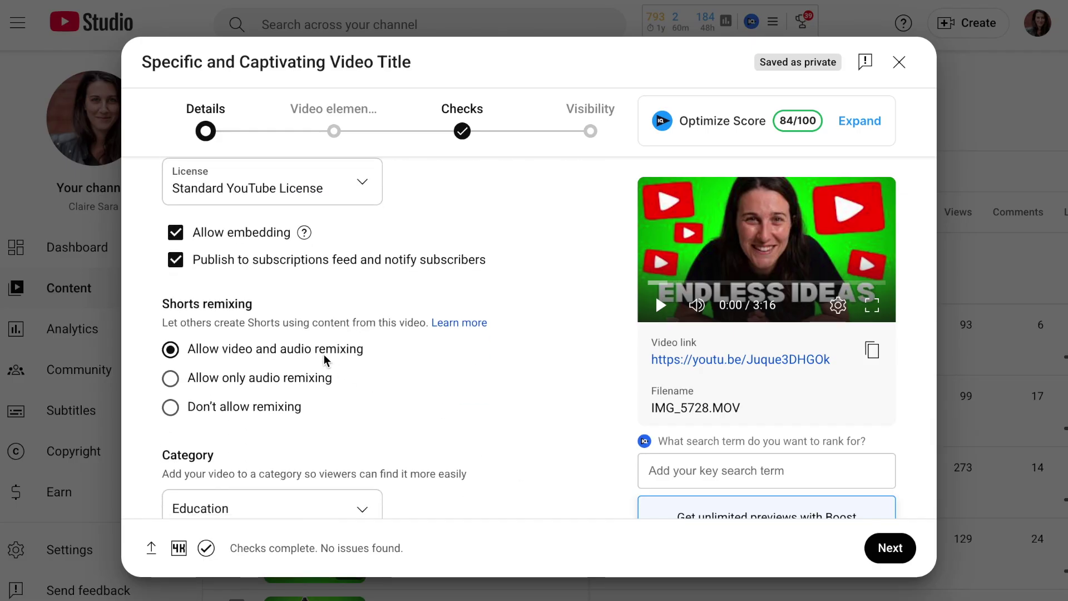
left_click(294, 385)
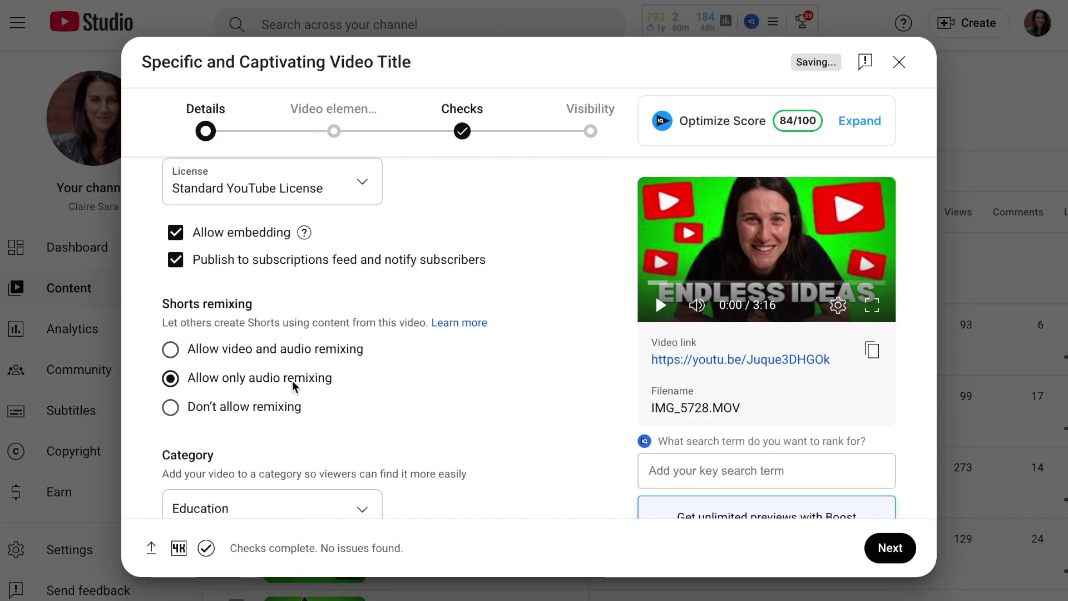
left_click(279, 410)
key("Down")
Step: Look through the list of video categories and leave Education selected
scroll(562, 486, "down", 3)
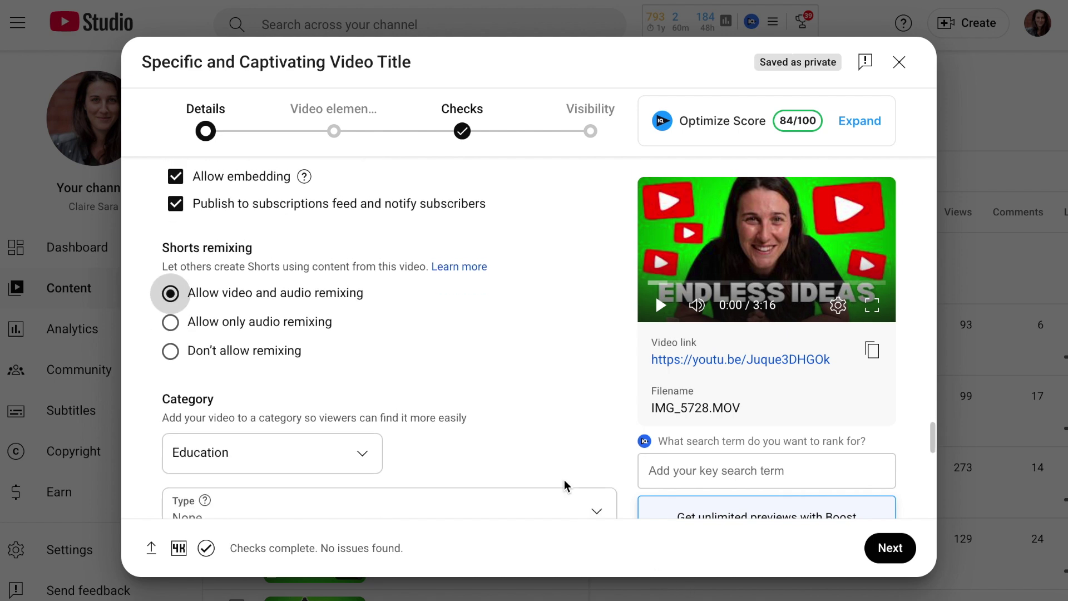
left_click(374, 380)
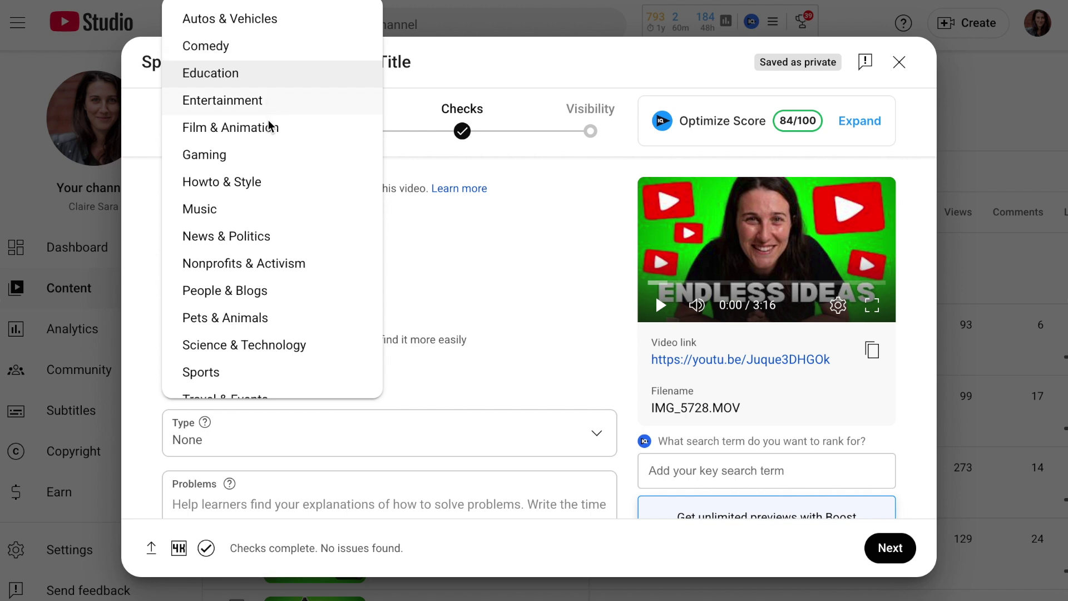
scroll(272, 387, "down", 1)
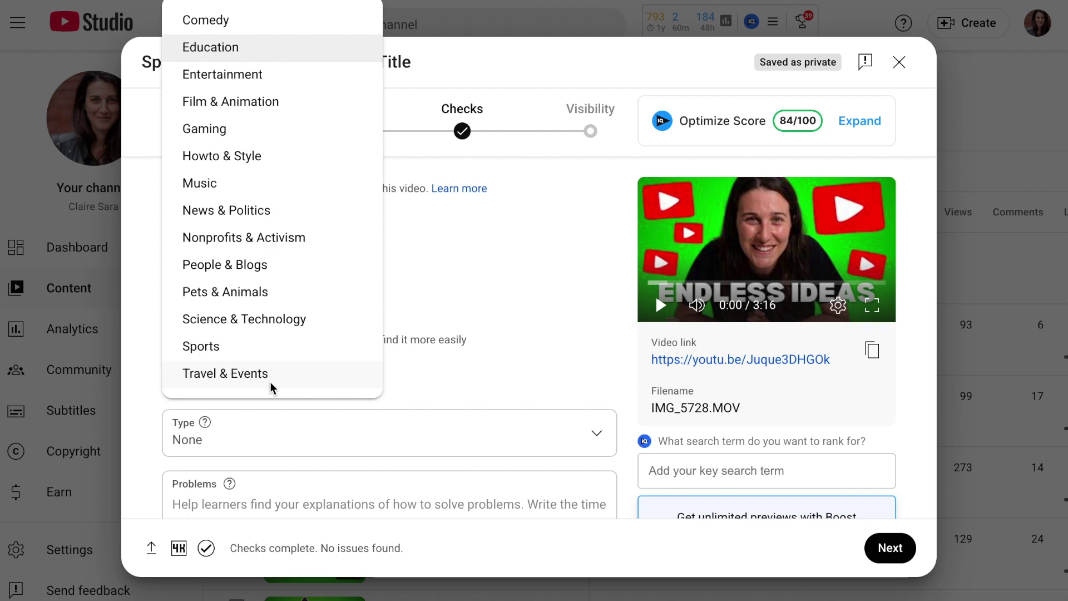
left_click(629, 475)
Step: Examine the Comments and ratings settings, viewing the choices for Comments and for Moderation
scroll(628, 473, "down", 10)
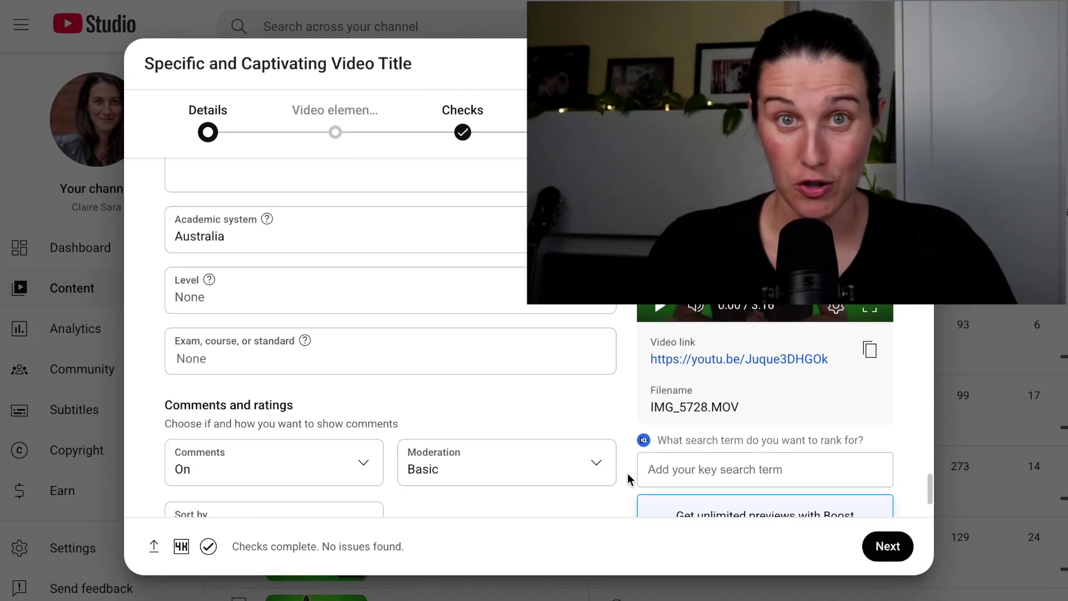
scroll(628, 473, "down", 2)
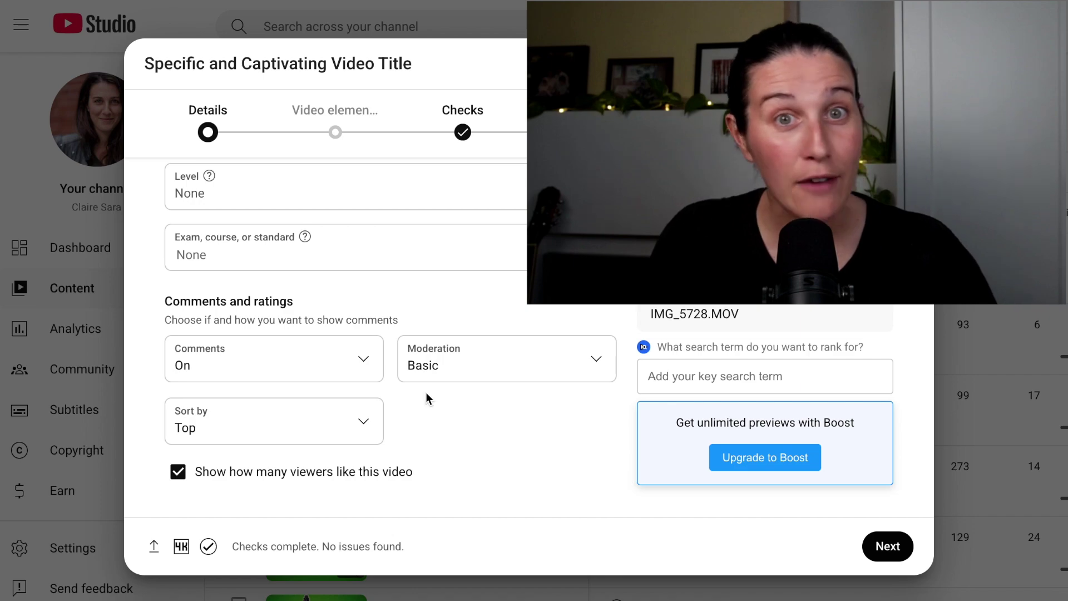
left_click(365, 359)
left_click(365, 362)
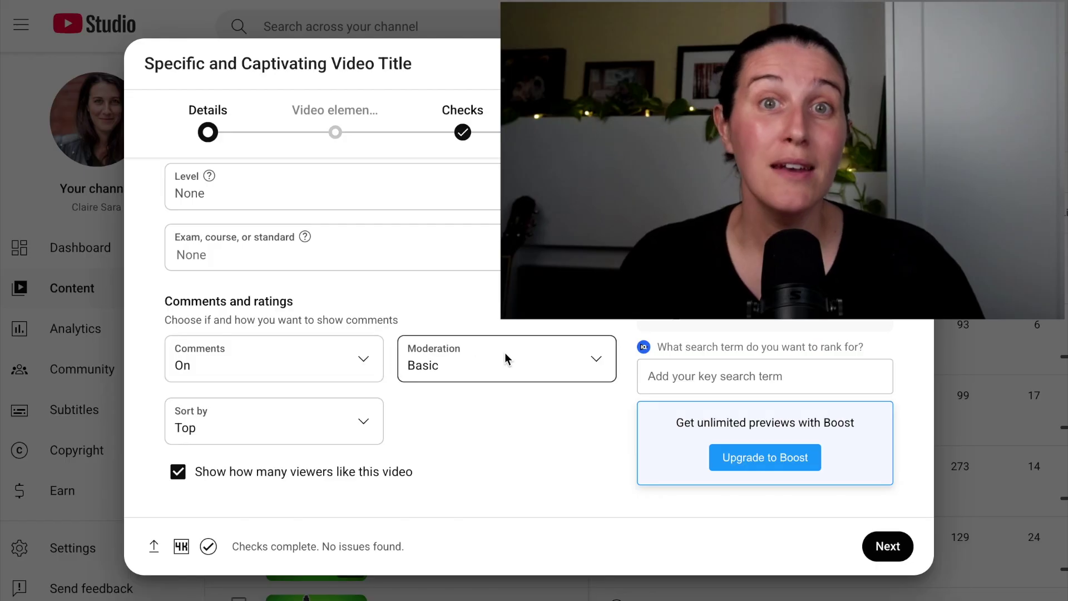
left_click(505, 352)
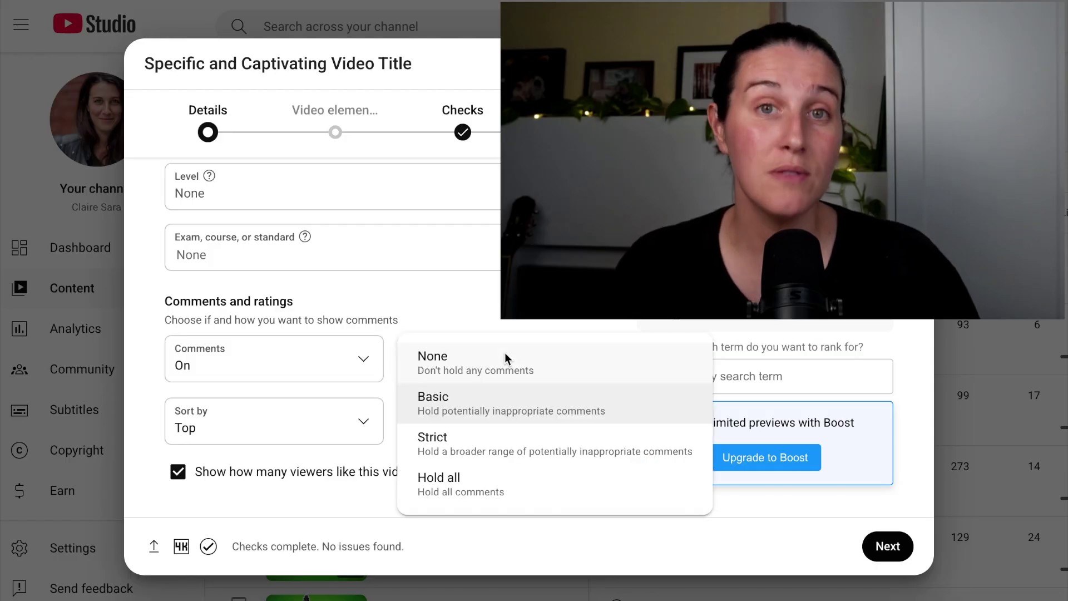